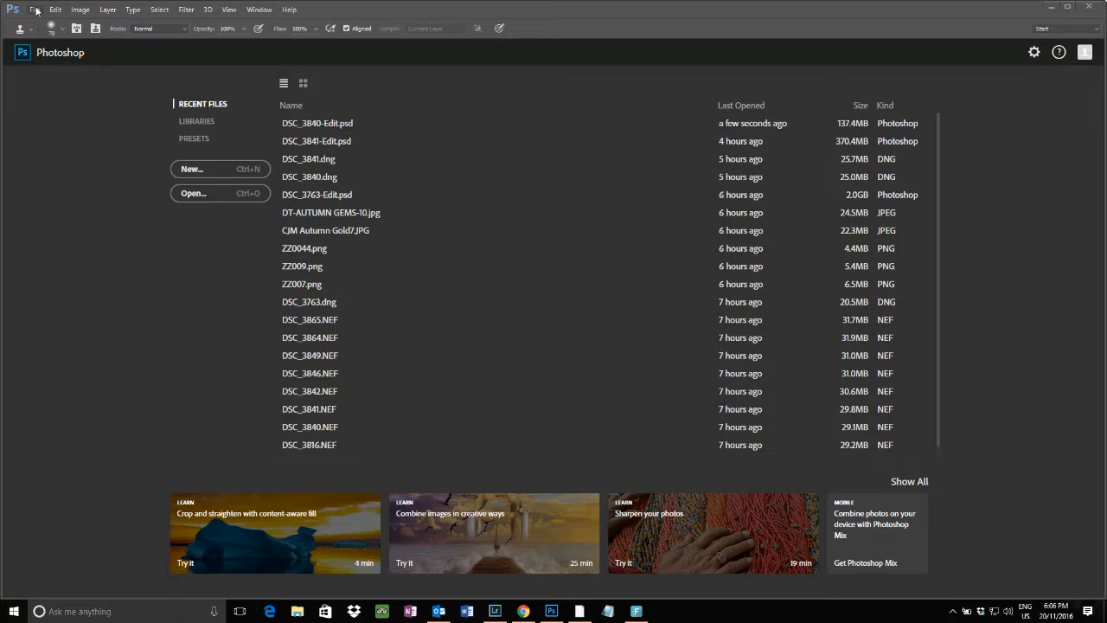
Step: Start a new document, applying the Photo document type first and switching it to Custom
left_click(35, 11)
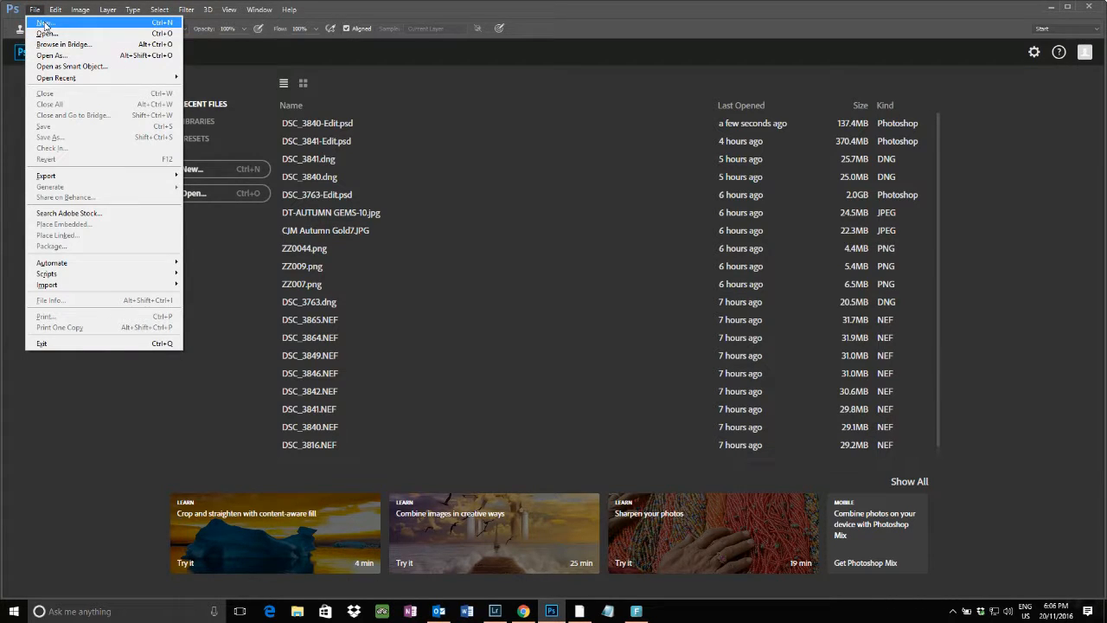
left_click(45, 23)
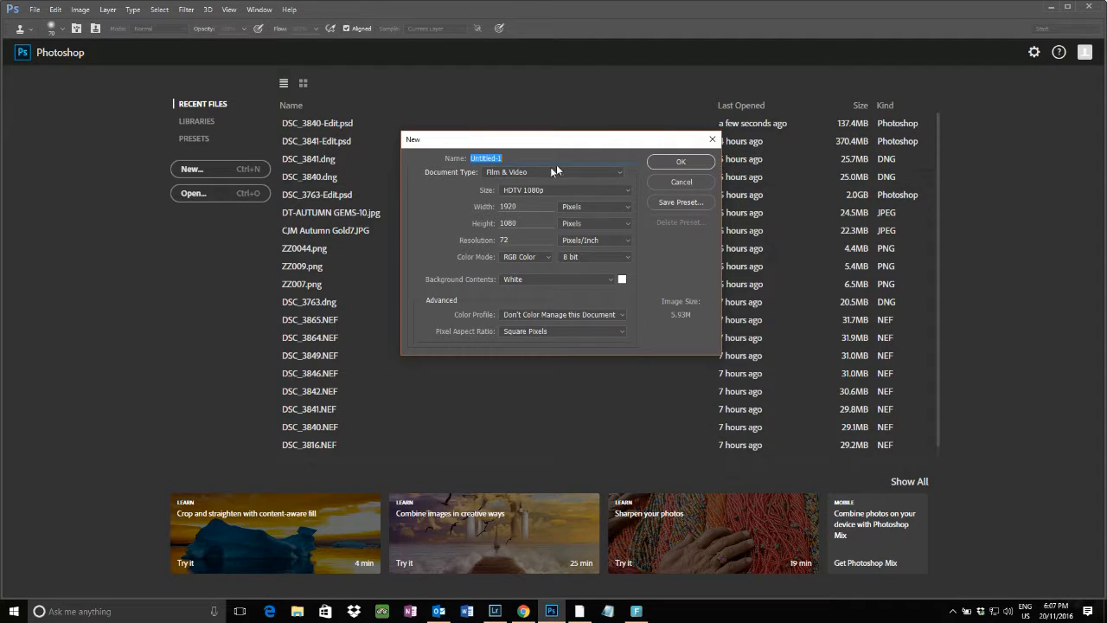
left_click(620, 173)
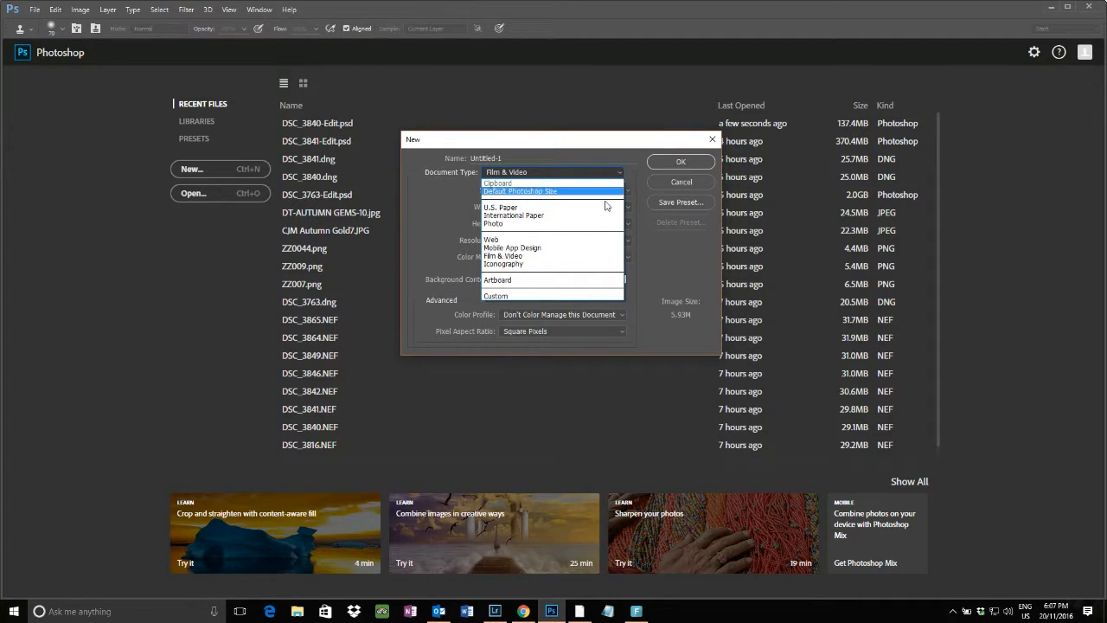
left_click(489, 227)
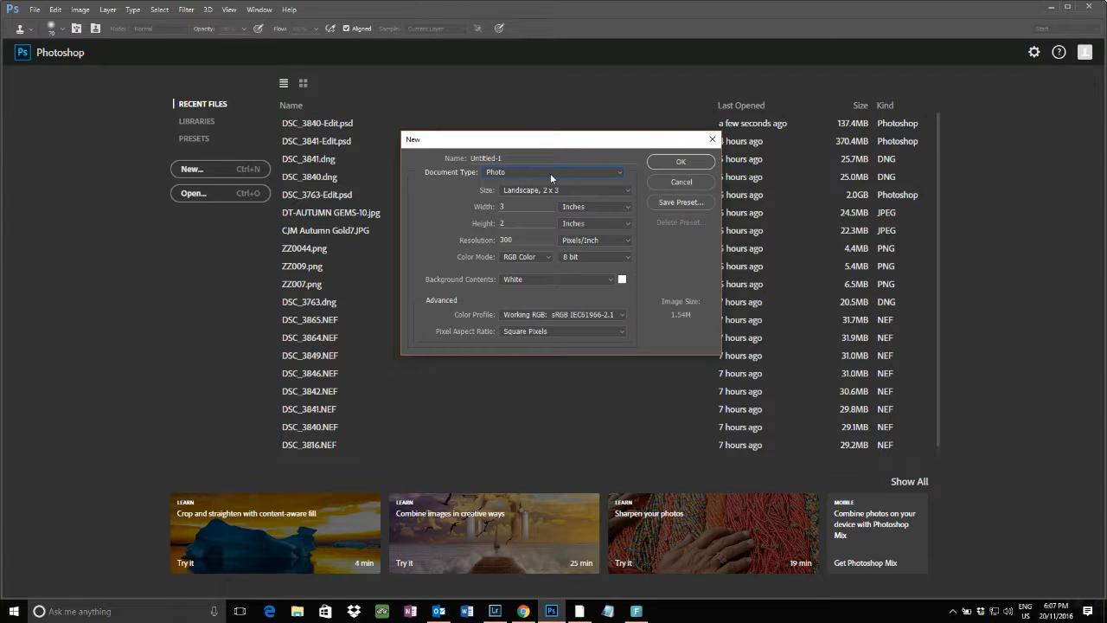
left_click(600, 176)
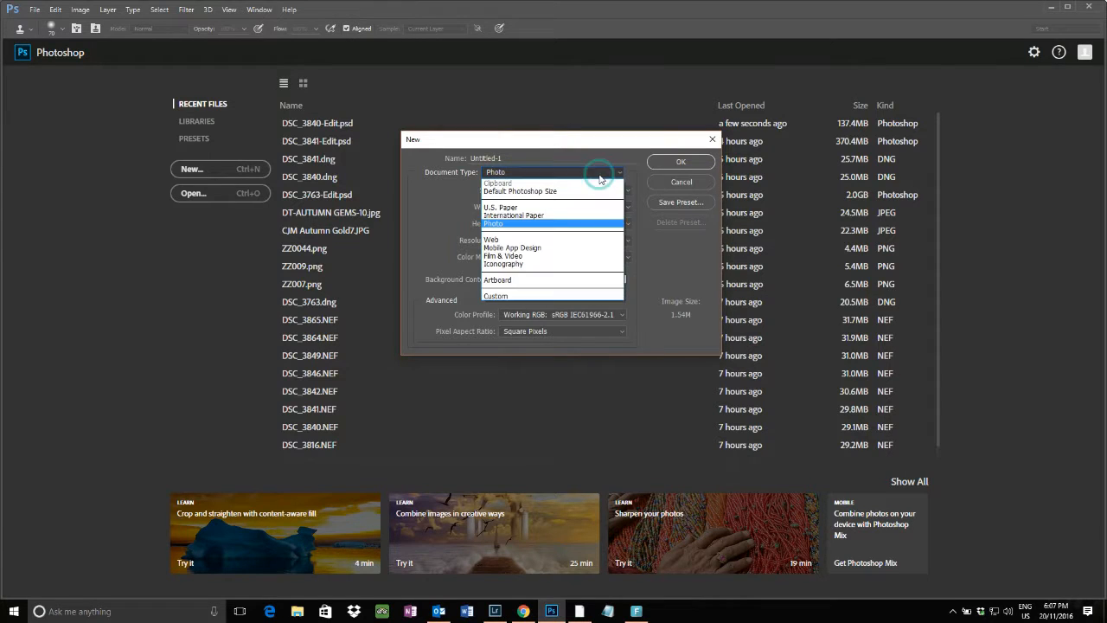
left_click(501, 296)
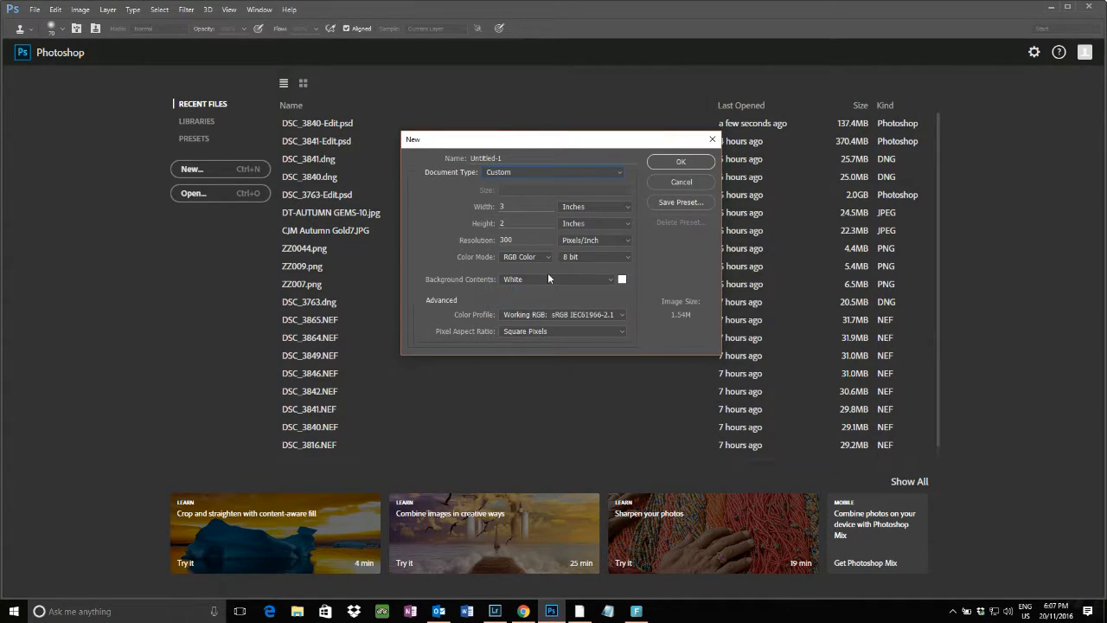
Step: Set the new document's units to pixels and make it 3000 wide by 3000 high
left_click(622, 209)
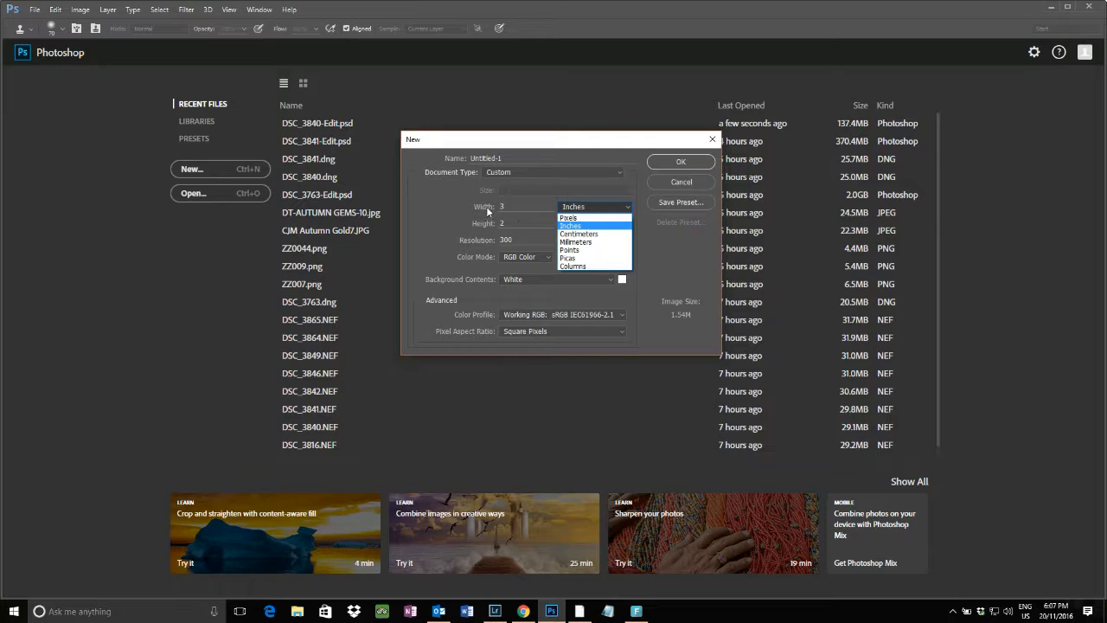
key("Down")
key("Down")
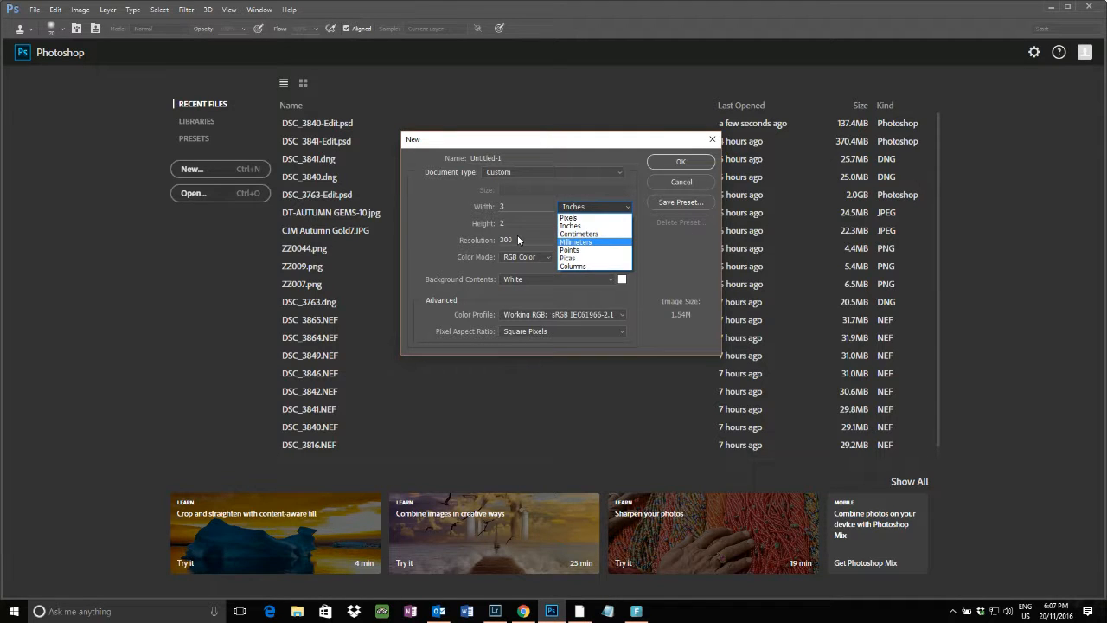
key("Up")
key("Up")
key("Up")
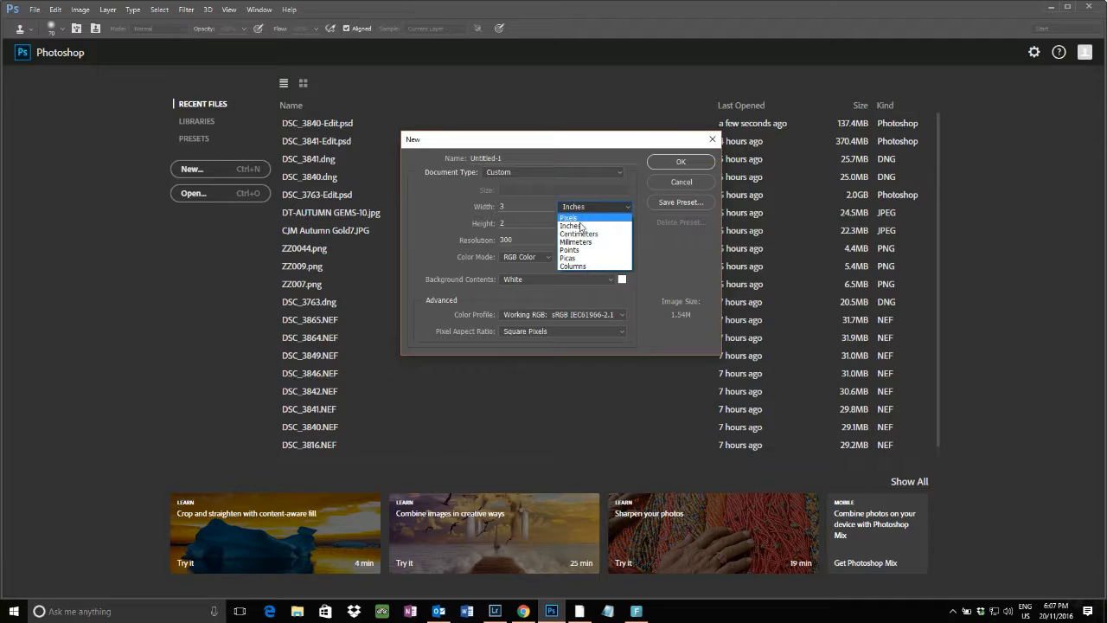
left_click(578, 217)
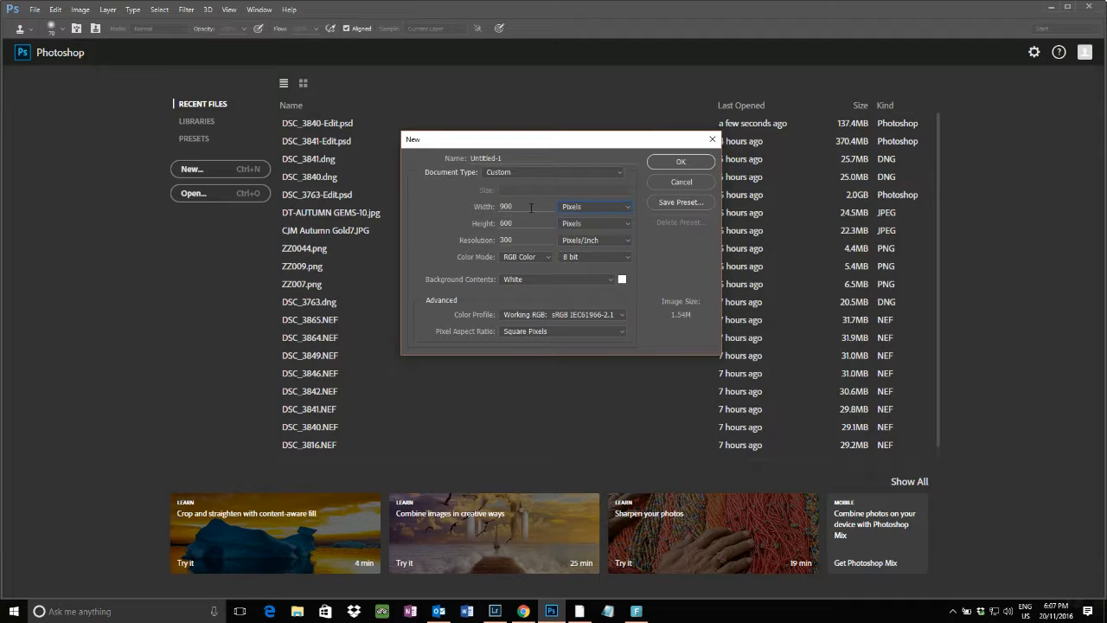
left_click_drag(532, 208, 473, 211)
type("3000")
key("Tab")
type("3000")
Step: Switch the document's dimension units to inches, then to centimeters
left_click(629, 225)
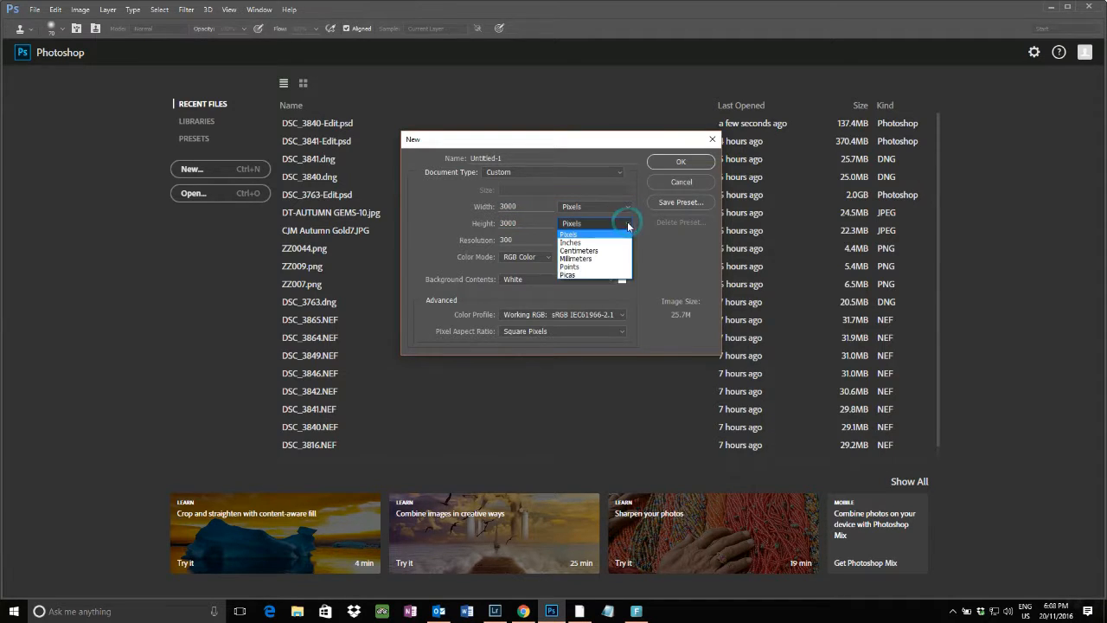
left_click(572, 242)
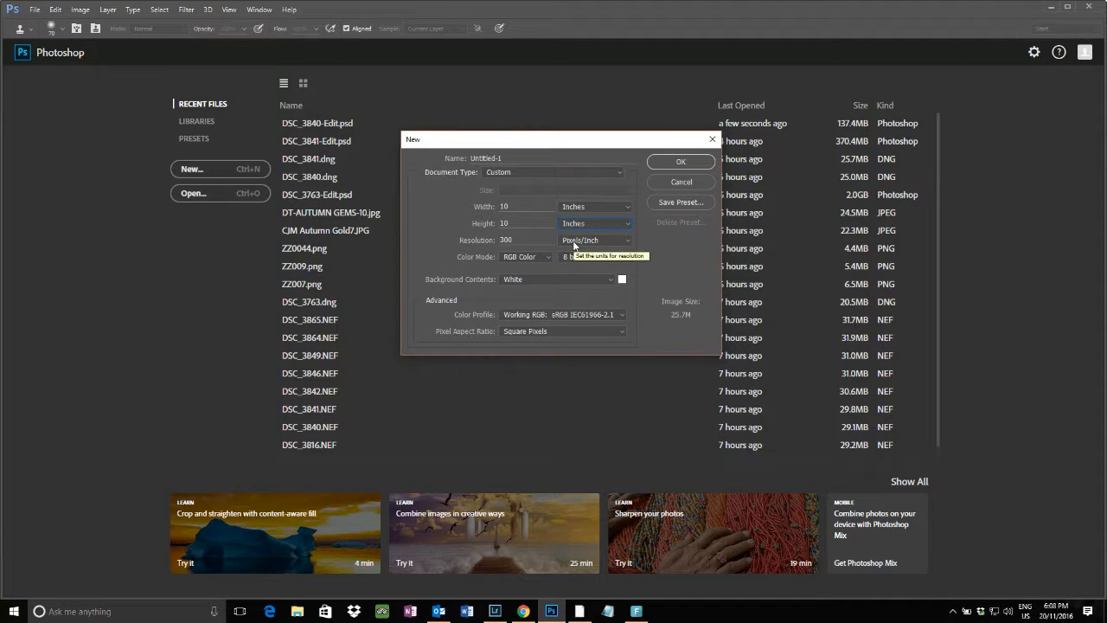
left_click(578, 224)
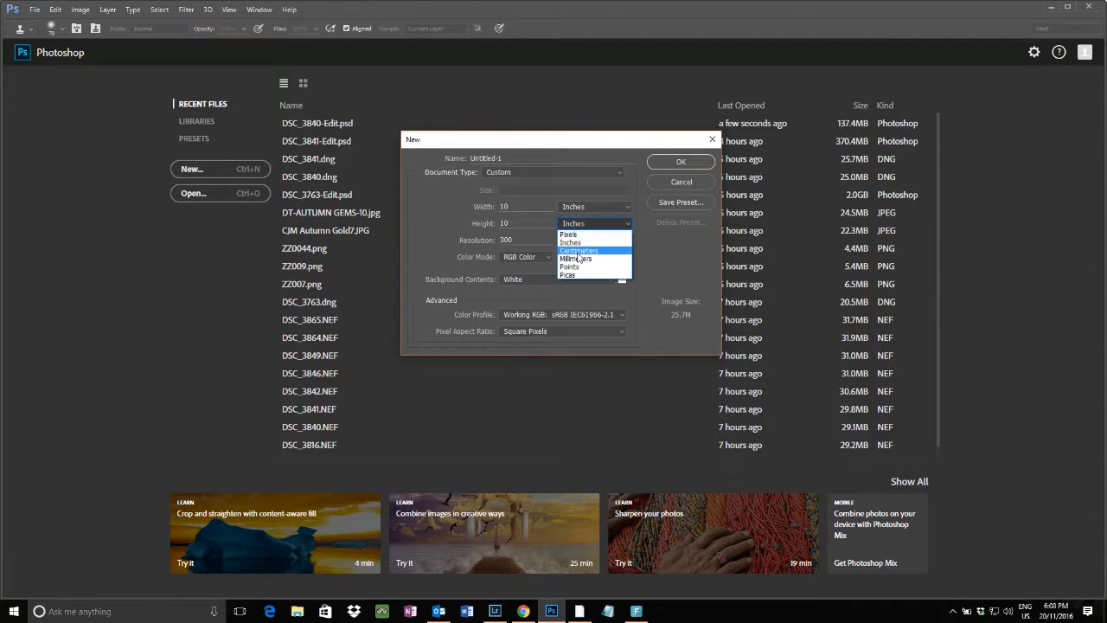
left_click(576, 250)
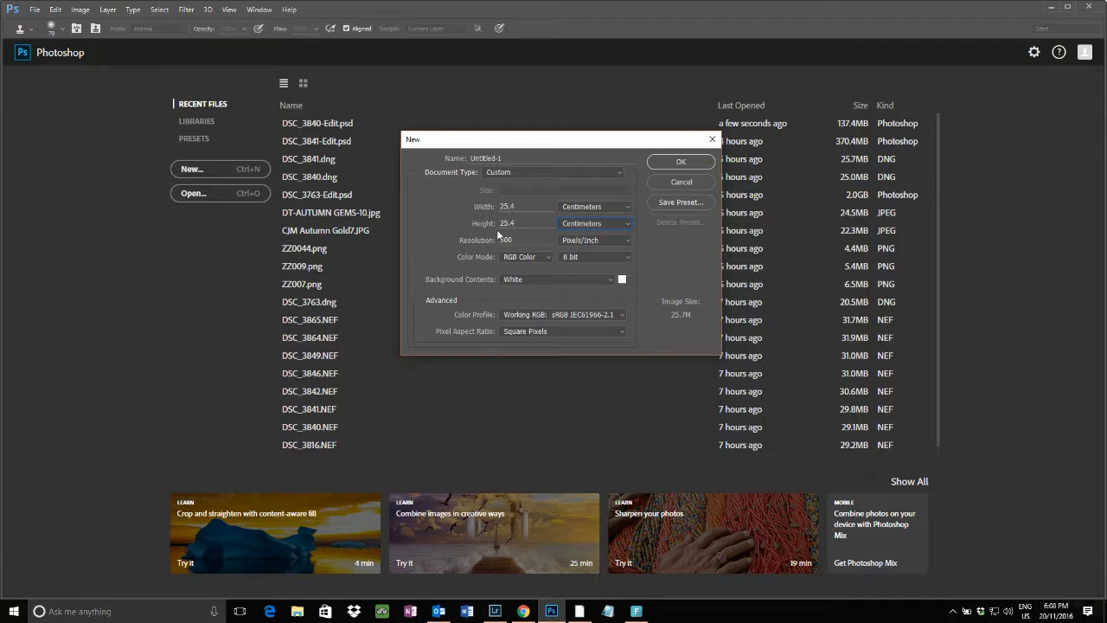
Step: Check the resolution unit options, keeping Pixels/Inch, and choose RGB Color as the color mode
left_click(626, 240)
left_click(626, 242)
left_click(548, 257)
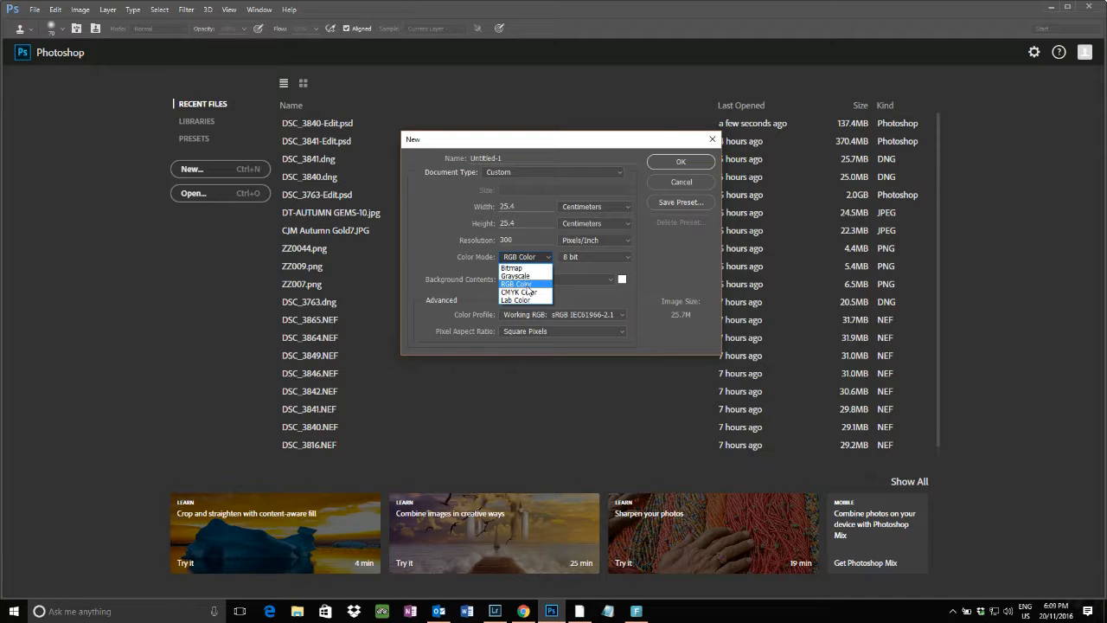
left_click(527, 285)
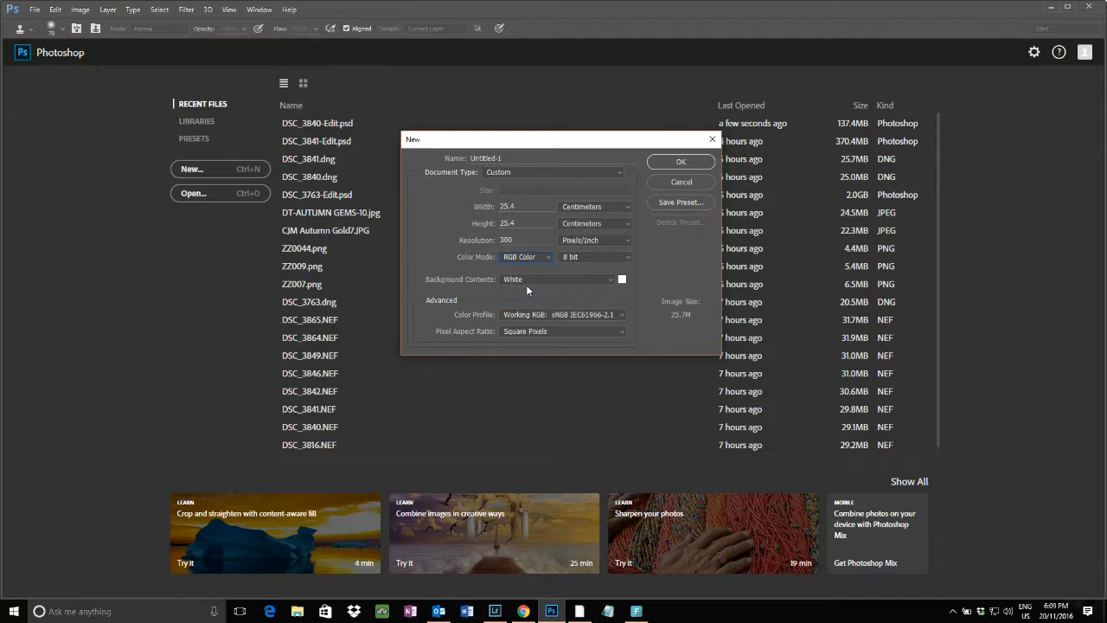
Step: Create the document with transparent background contents and the Working RGB: sRGB IEC61966-2.1 color profile
left_click(604, 281)
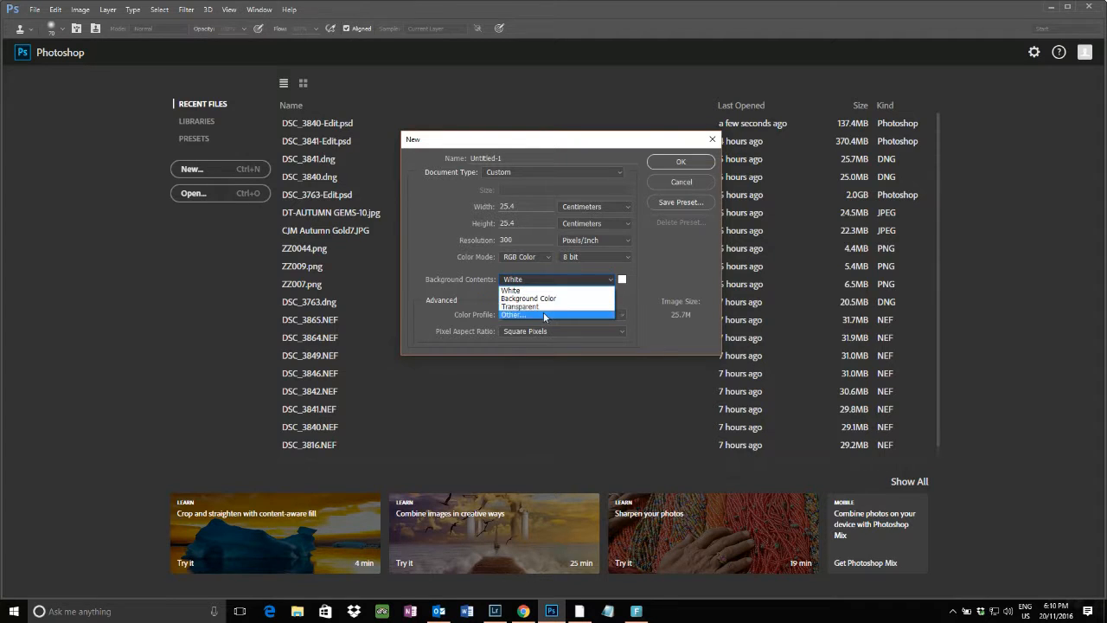
left_click(535, 307)
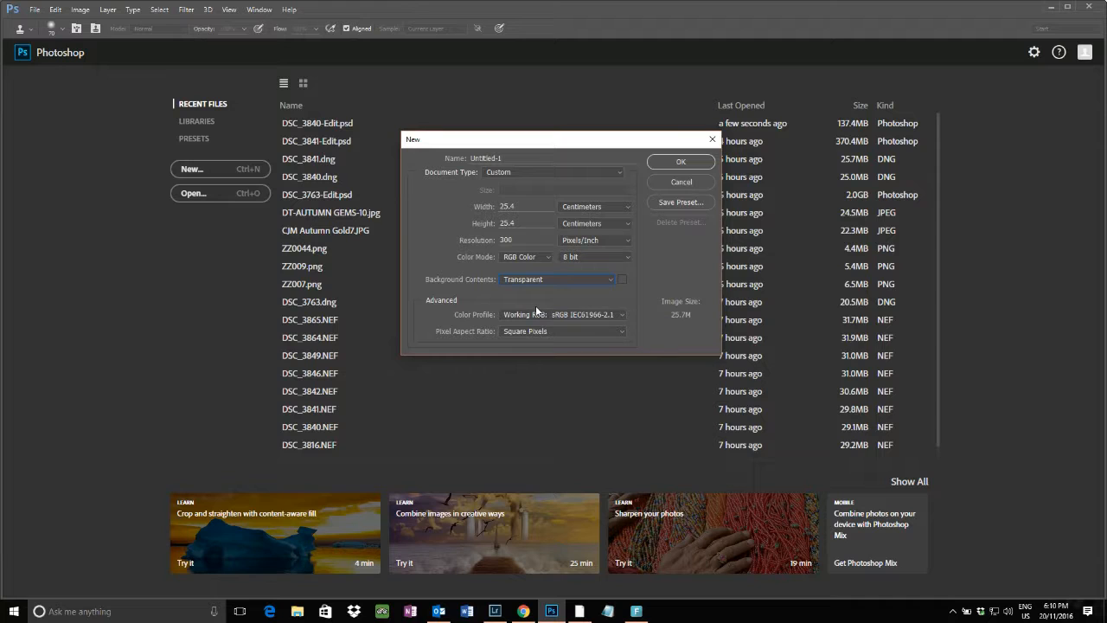
left_click(612, 315)
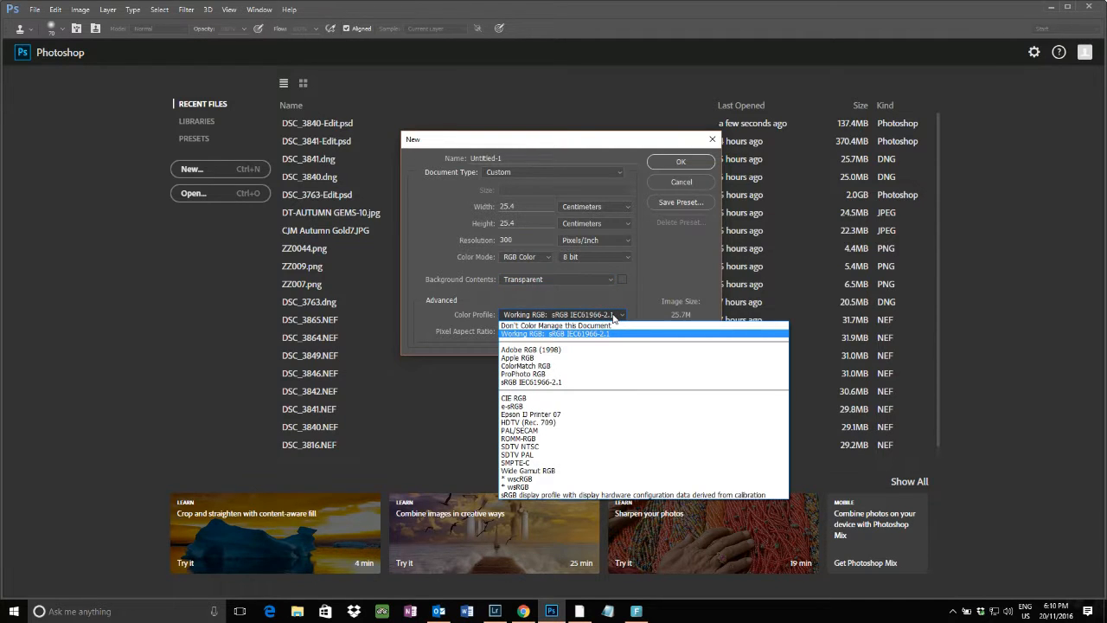
left_click(556, 337)
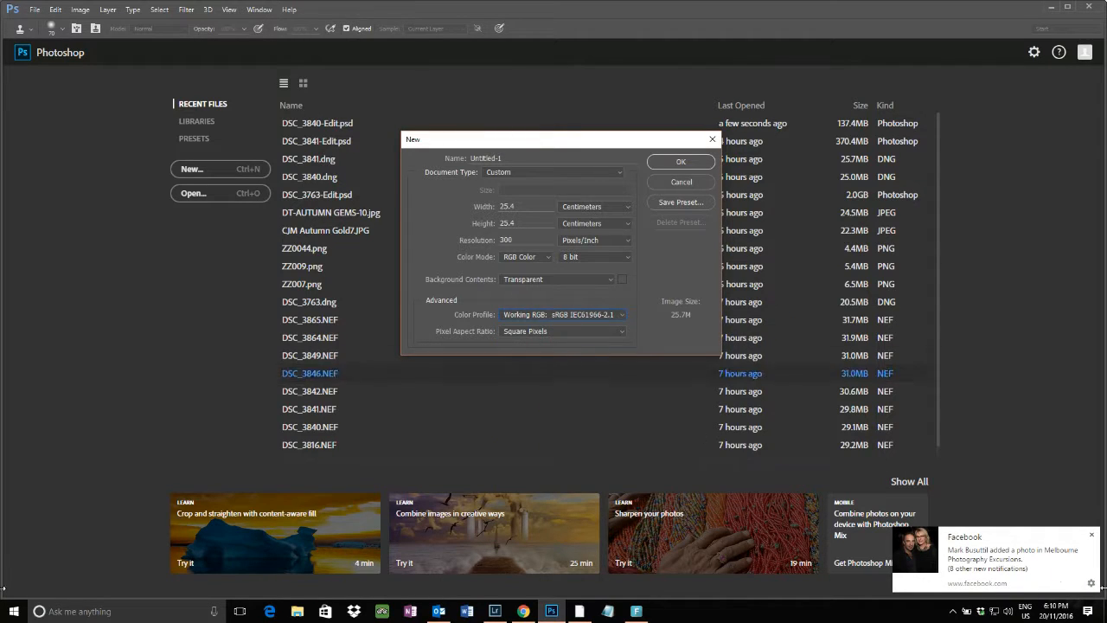
left_click(1091, 537)
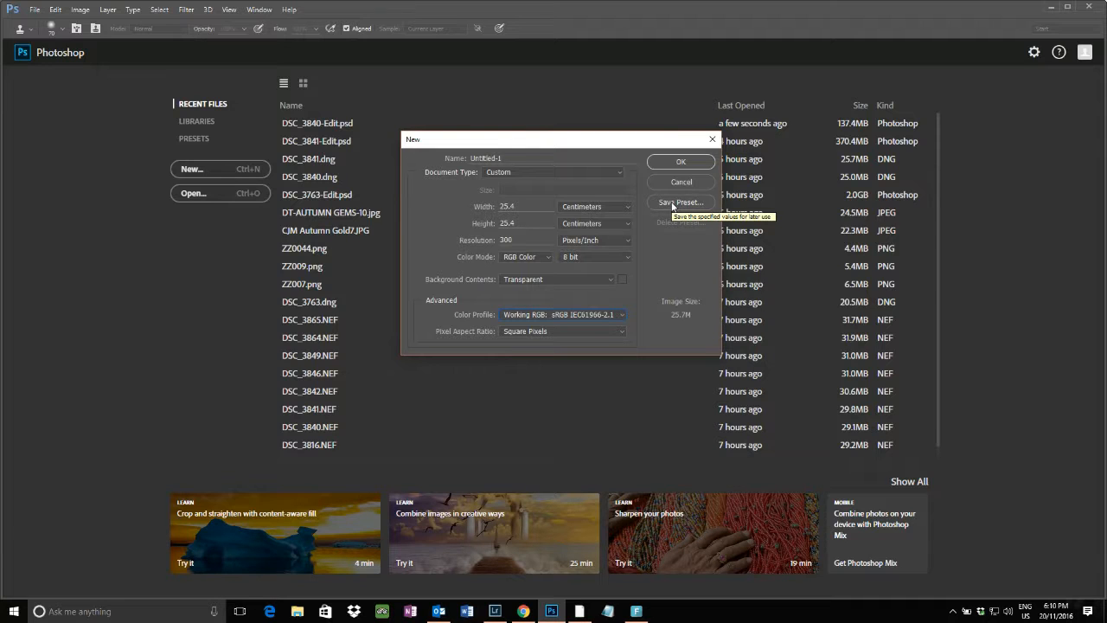
left_click(688, 162)
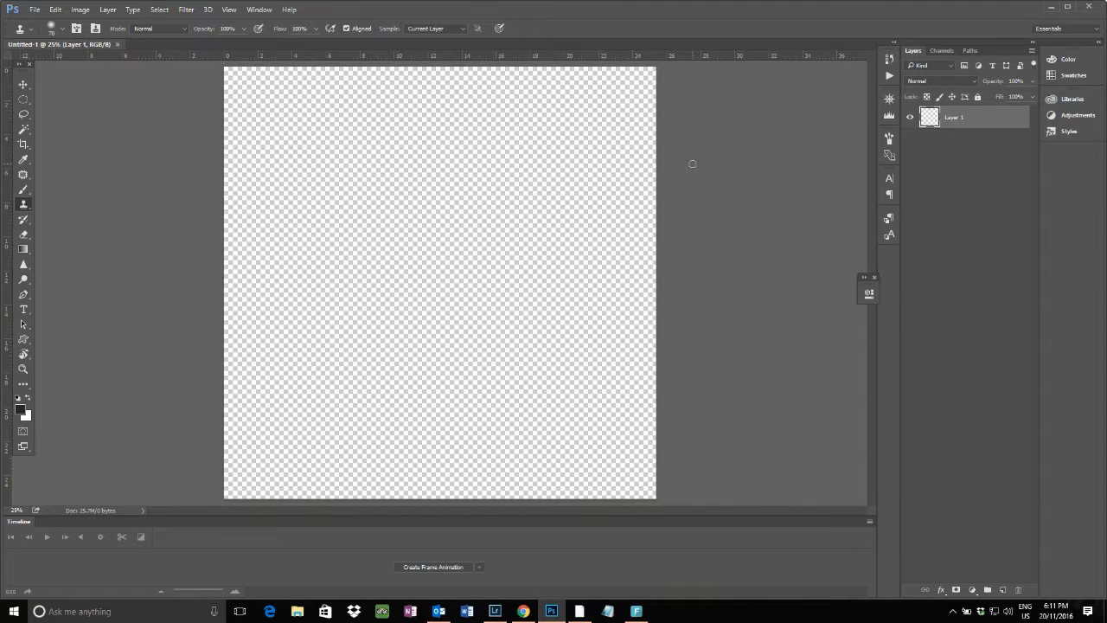
Step: Examine the bit depth options offered for a new RGB document, and leave without creating one
left_click(35, 10)
left_click(46, 24)
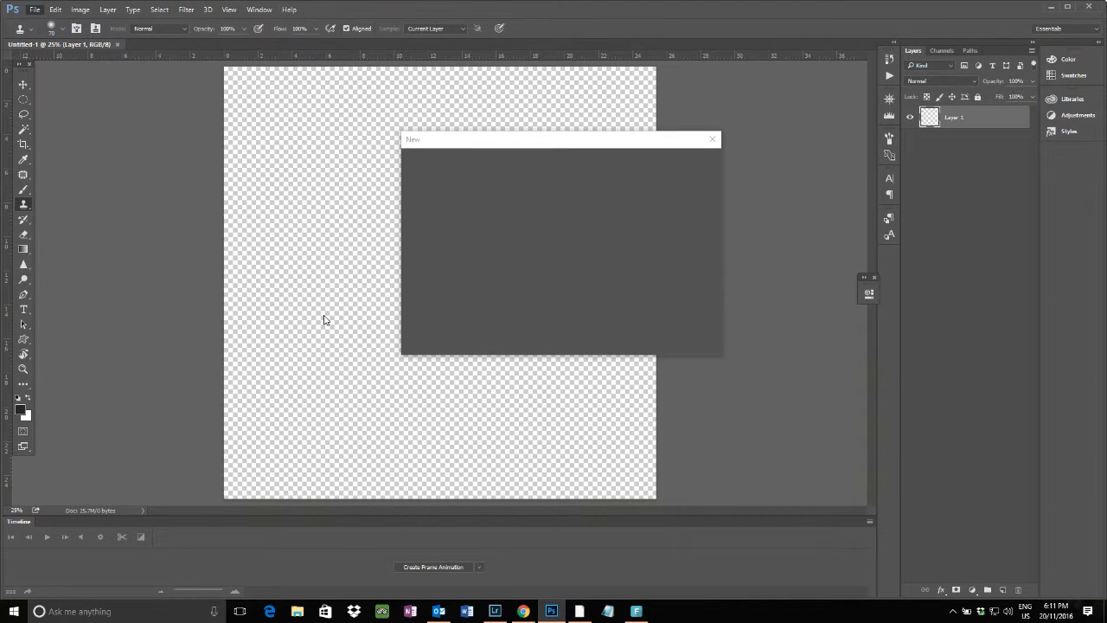
left_click(631, 257)
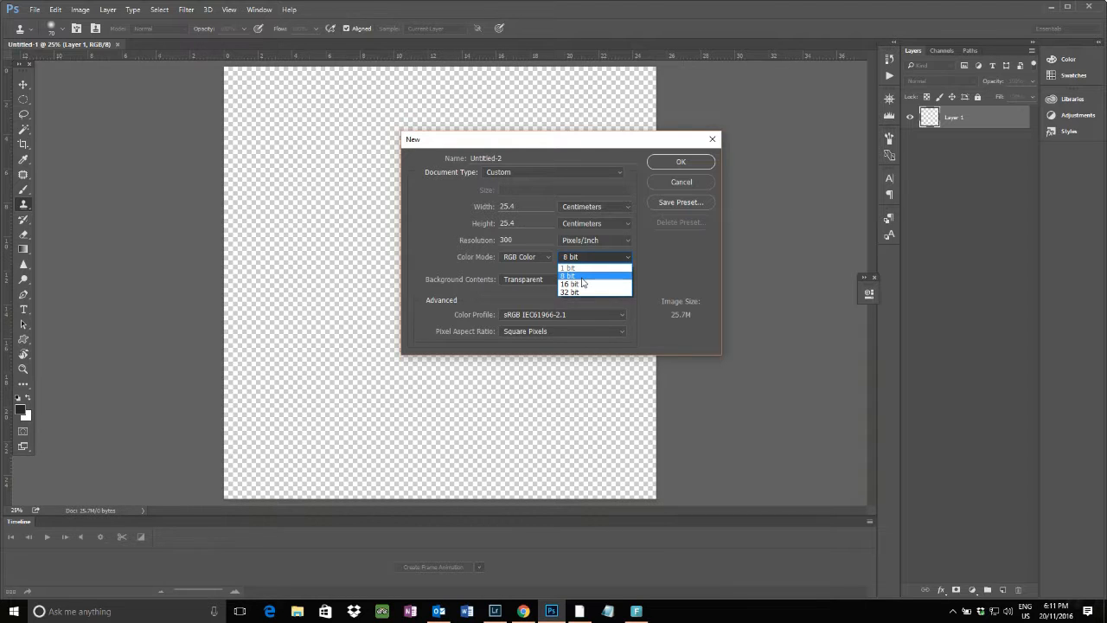
left_click(680, 183)
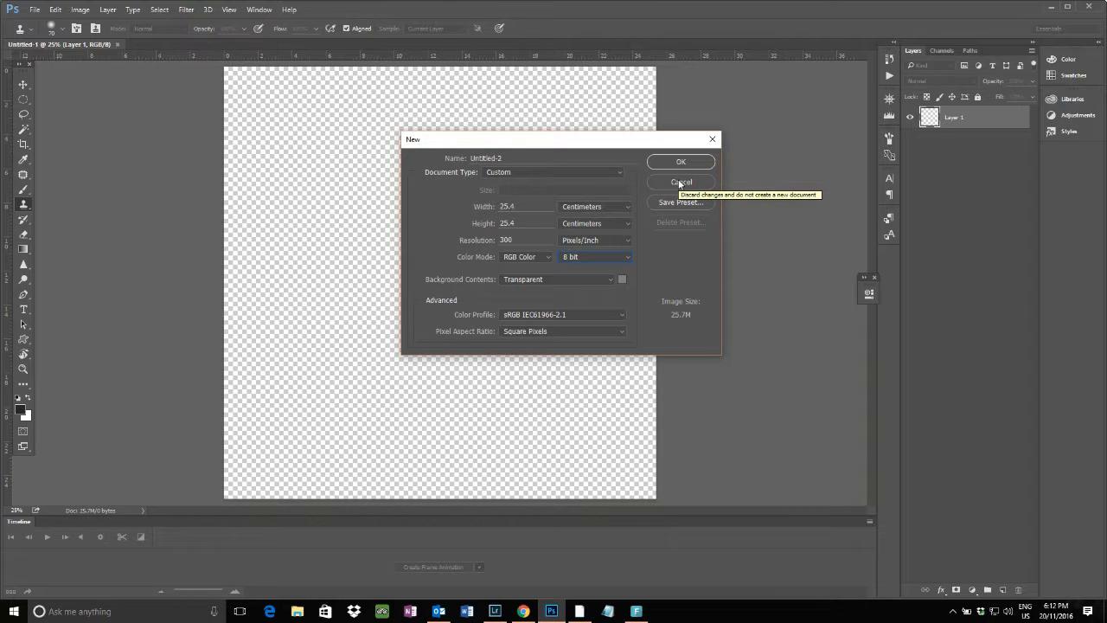
left_click(680, 184)
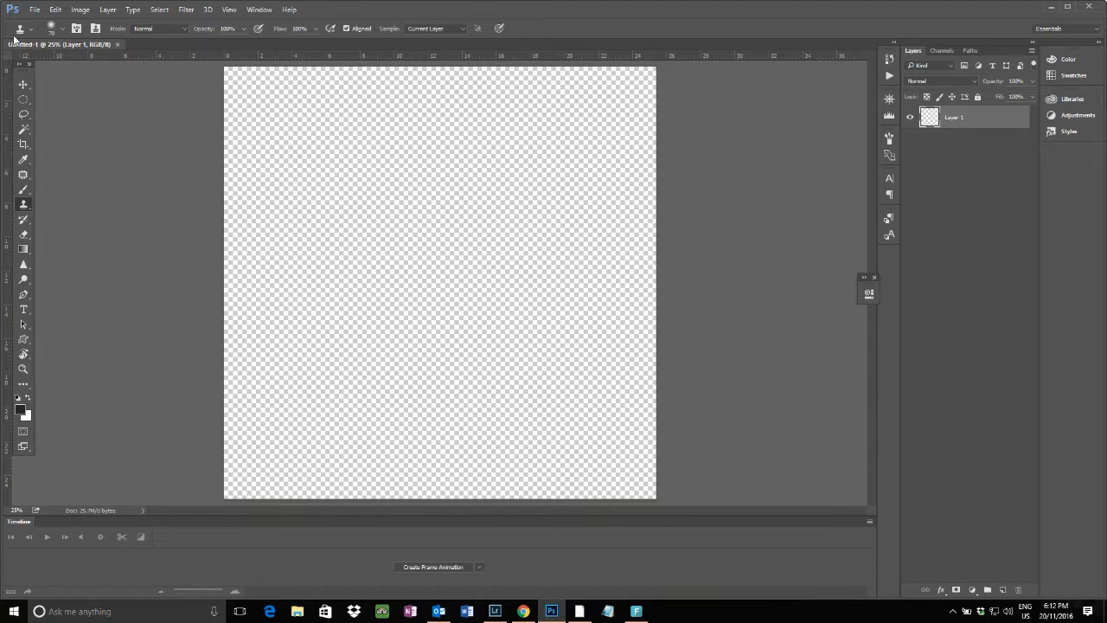
Step: Open the texture image DT-AUTUMN GEMS-4.jpg
left_click(35, 10)
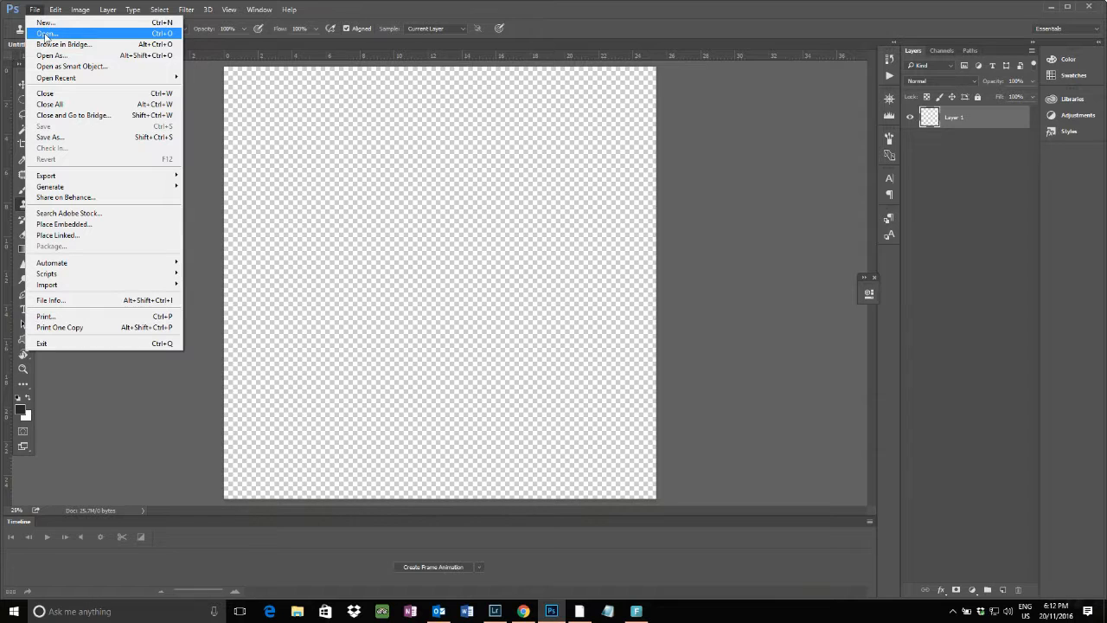
left_click(46, 34)
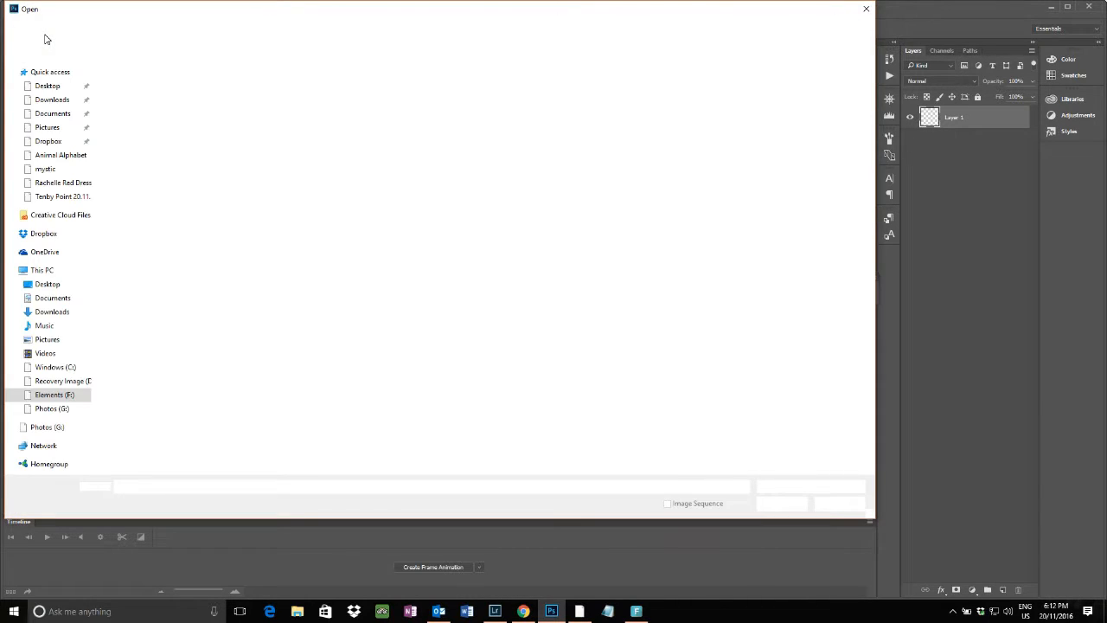
left_click(338, 109)
left_click(781, 503)
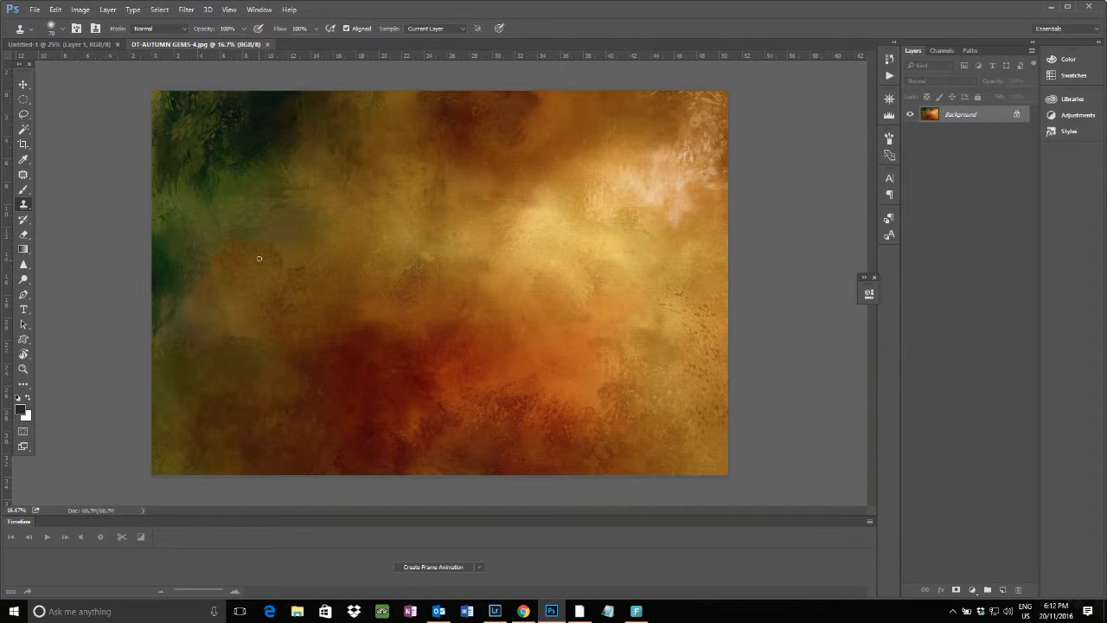
Step: Select the entire texture image with the Rectangular Marquee tool and copy it
left_click(23, 83)
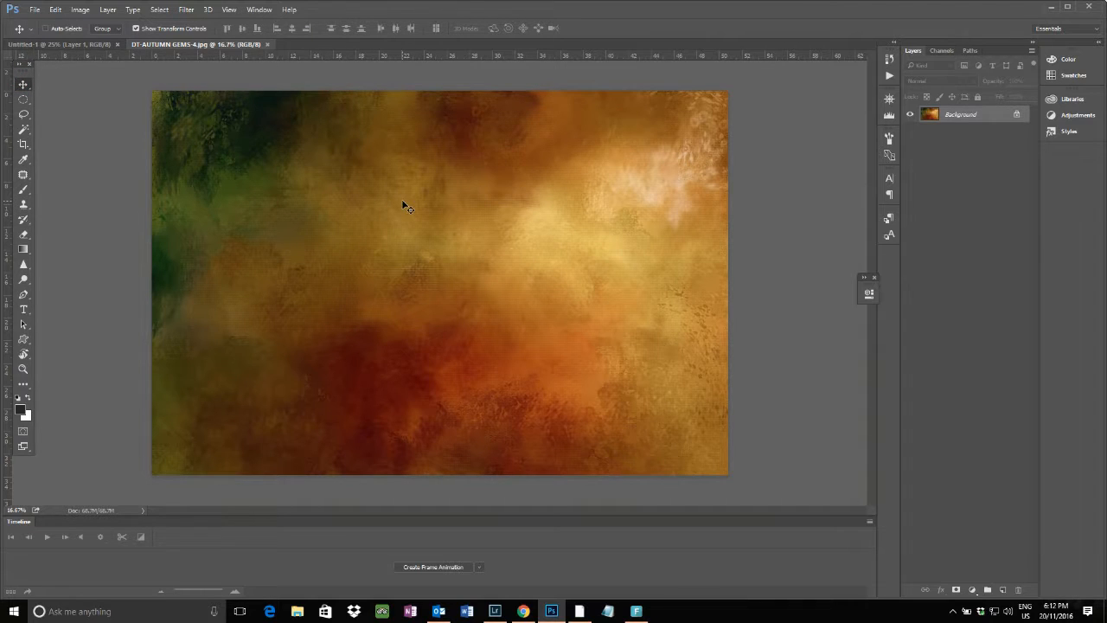
left_click(23, 98)
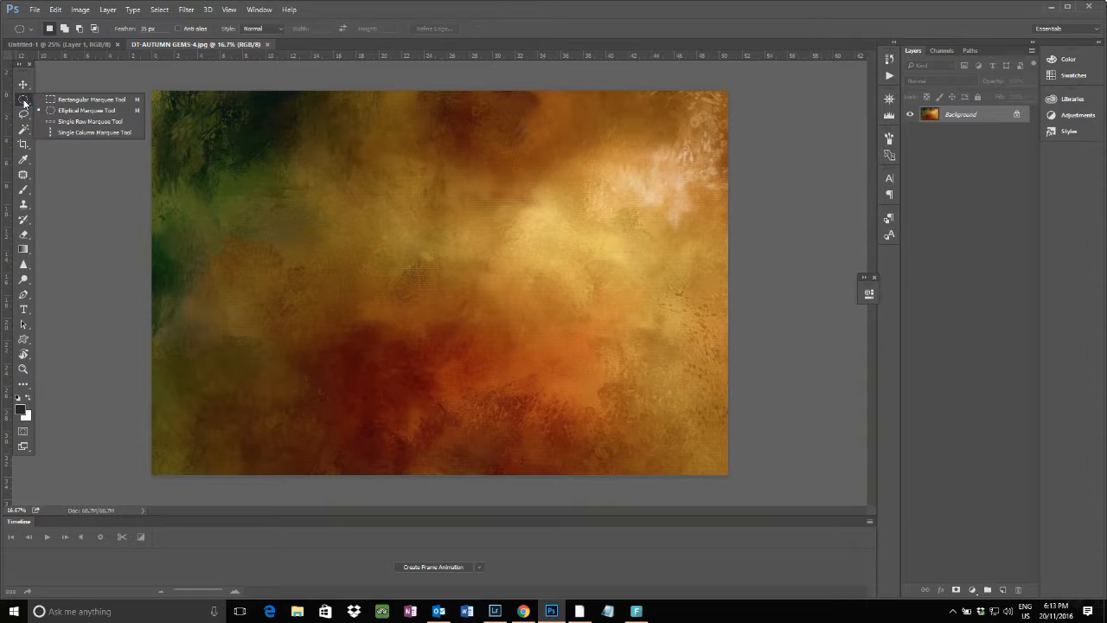
left_click(68, 99)
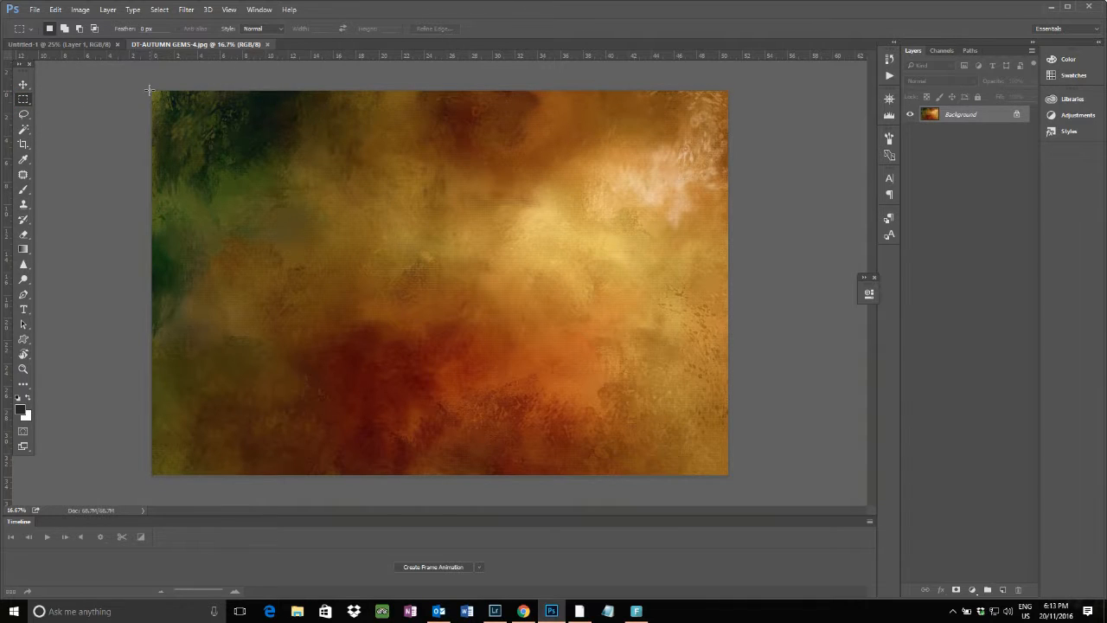
left_click_drag(150, 90, 488, 331)
left_click_drag(727, 493, 805, 519)
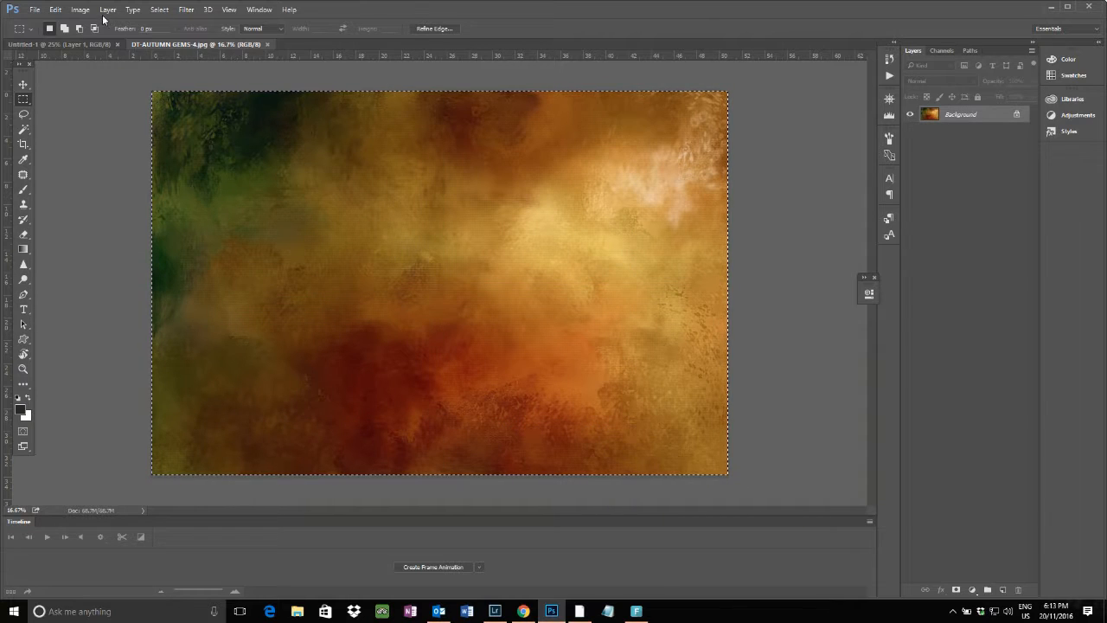
left_click(54, 11)
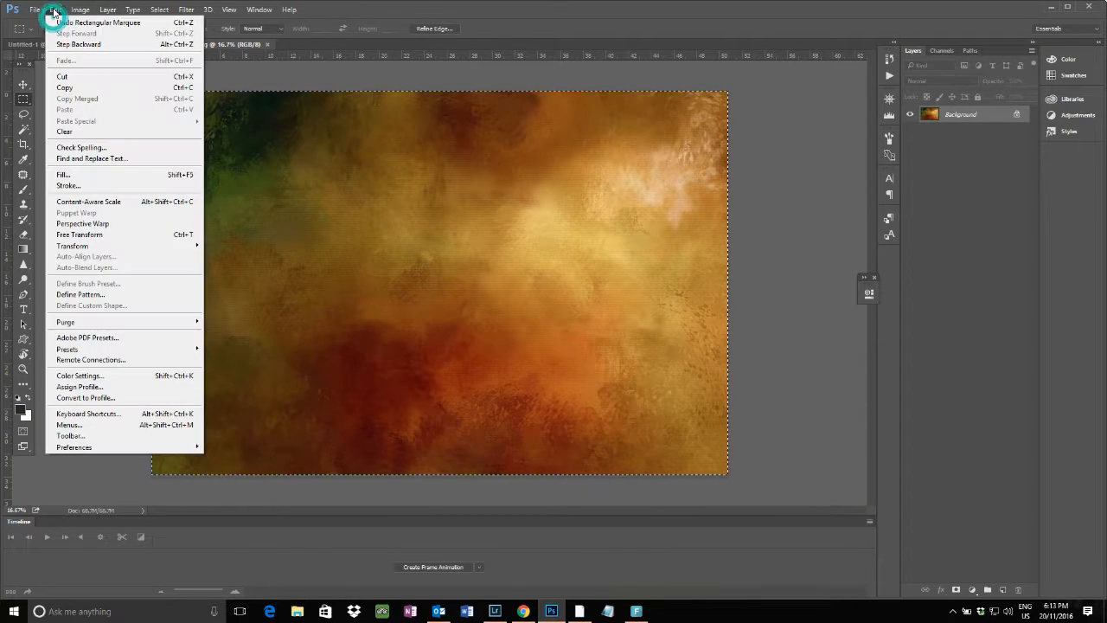
left_click(81, 88)
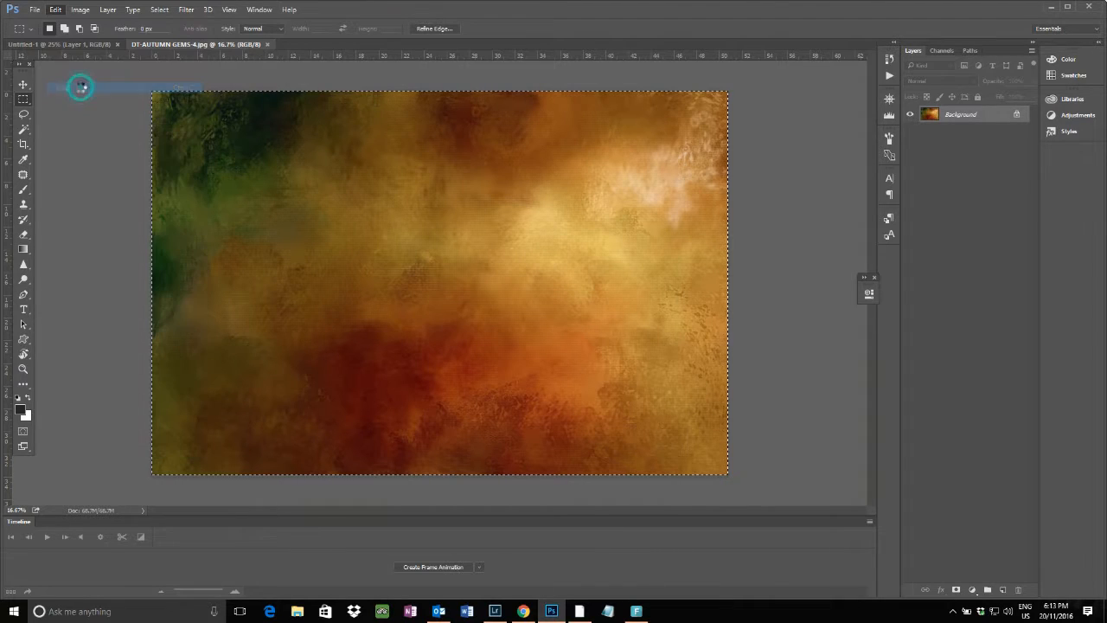
Step: Try pasting the copied texture into the blank Untitled-1 document, and undo the paste
left_click(62, 44)
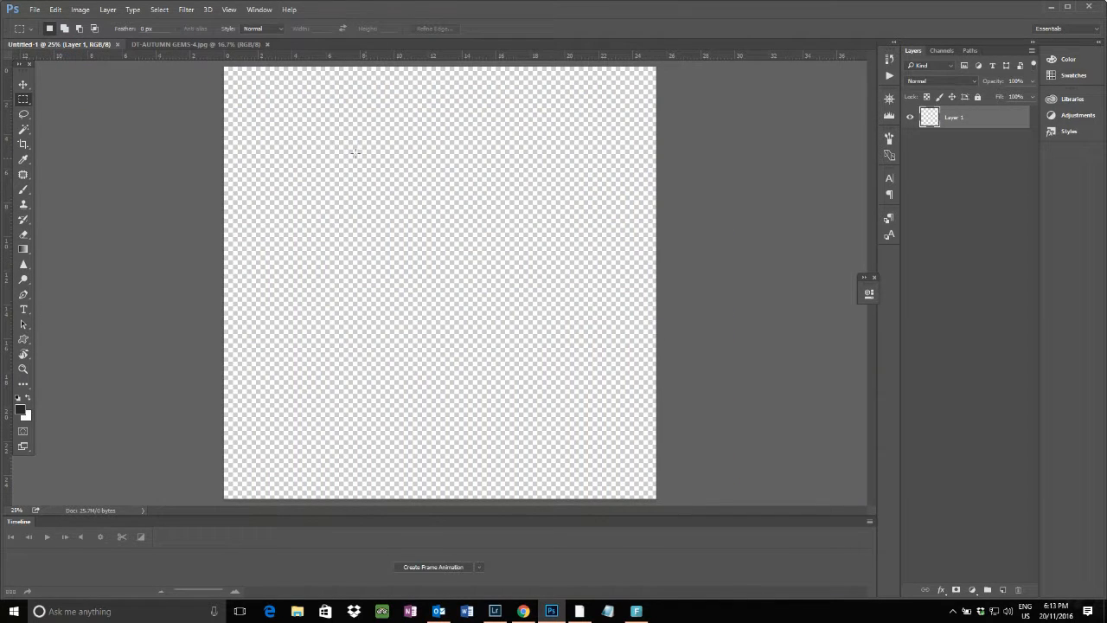
left_click(78, 12)
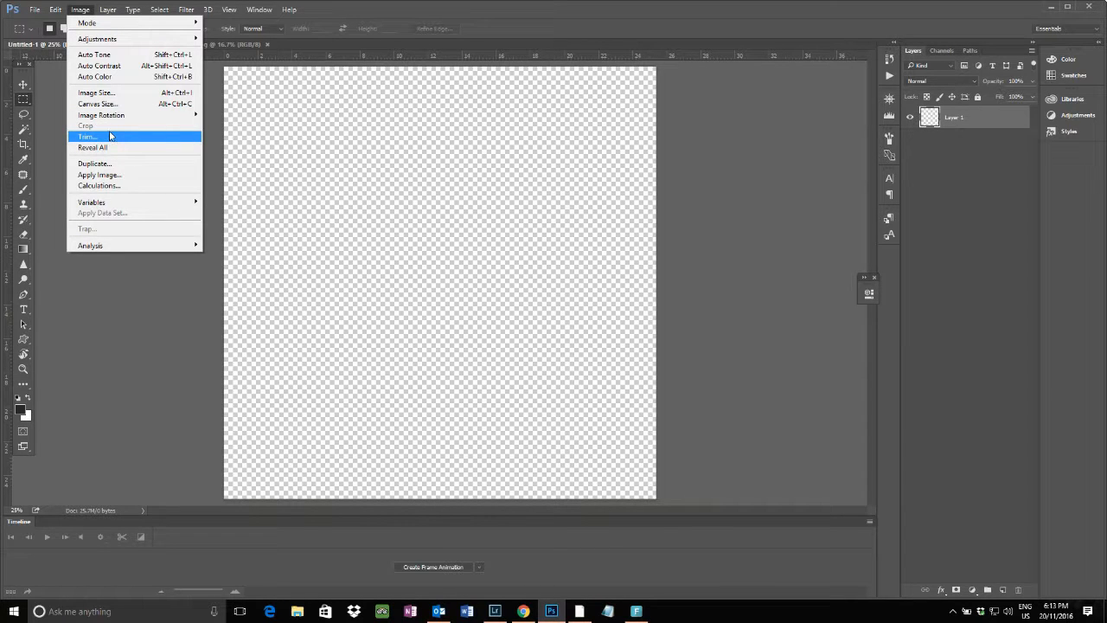
mouse_move(56, 10)
left_click(69, 110)
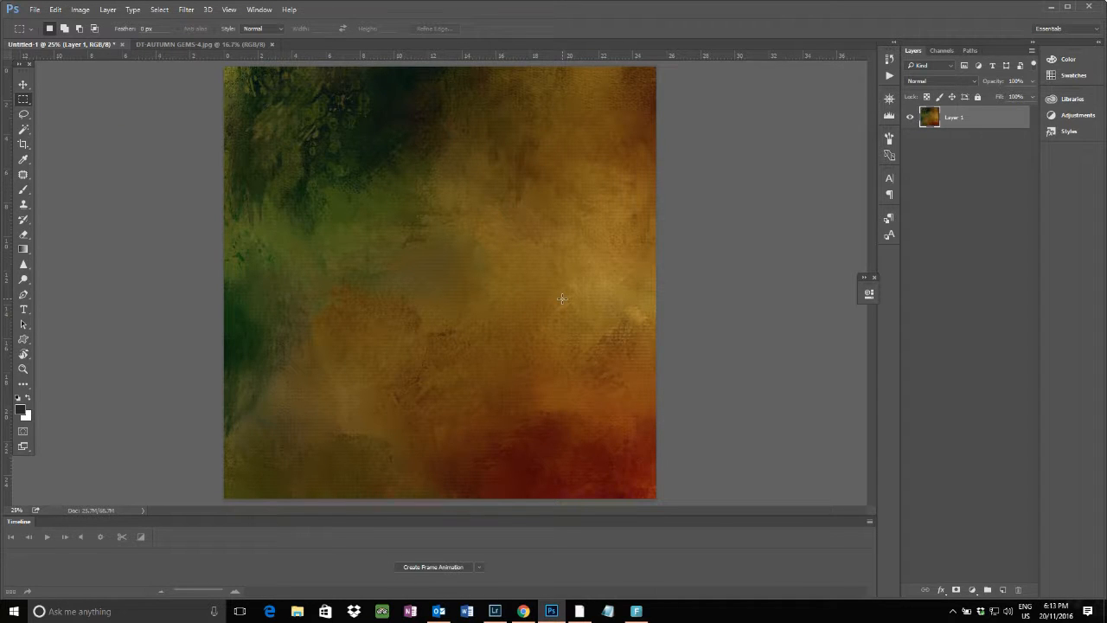
key("ctrl+z")
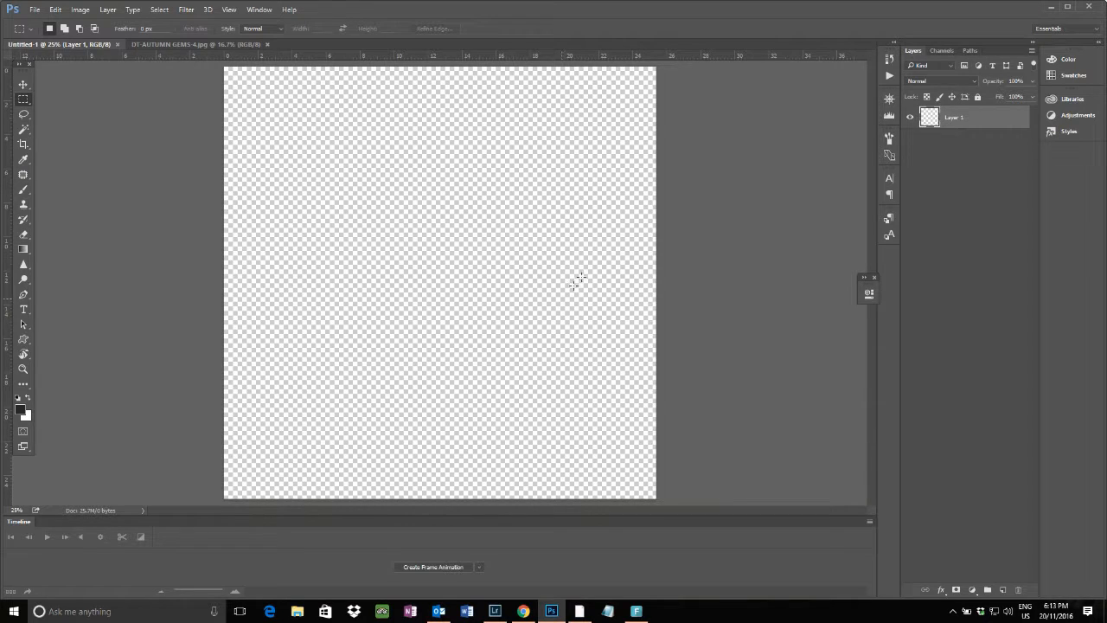
Step: Deselect the texture image and transfer it with the Move tool into the Untitled-1 document, centred on the canvas
left_click(155, 43)
left_click(21, 84)
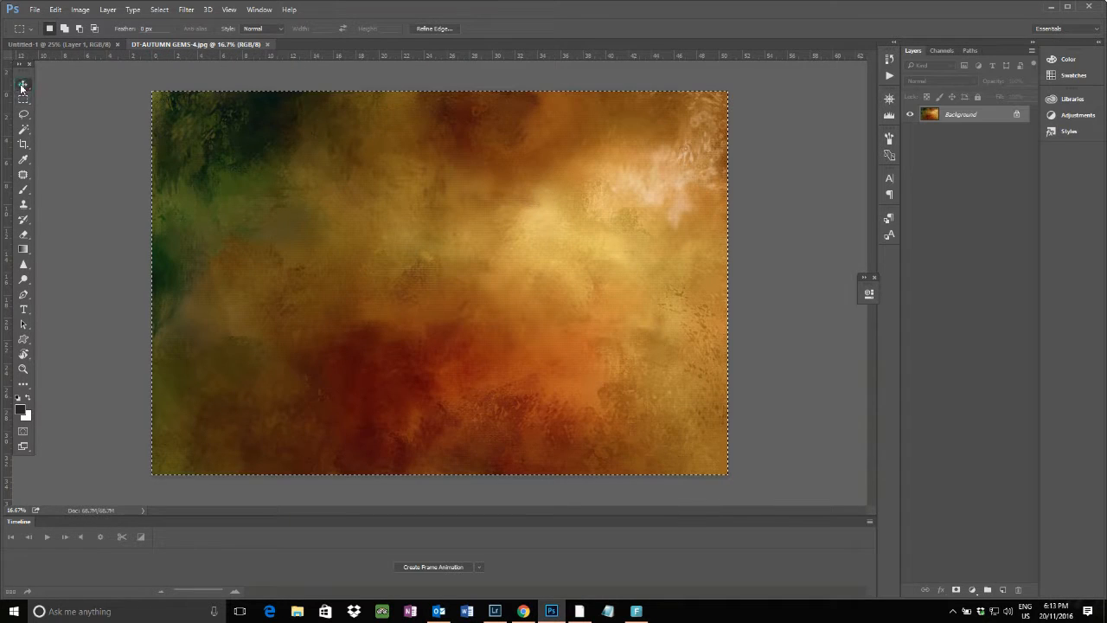
key("ctrl+d")
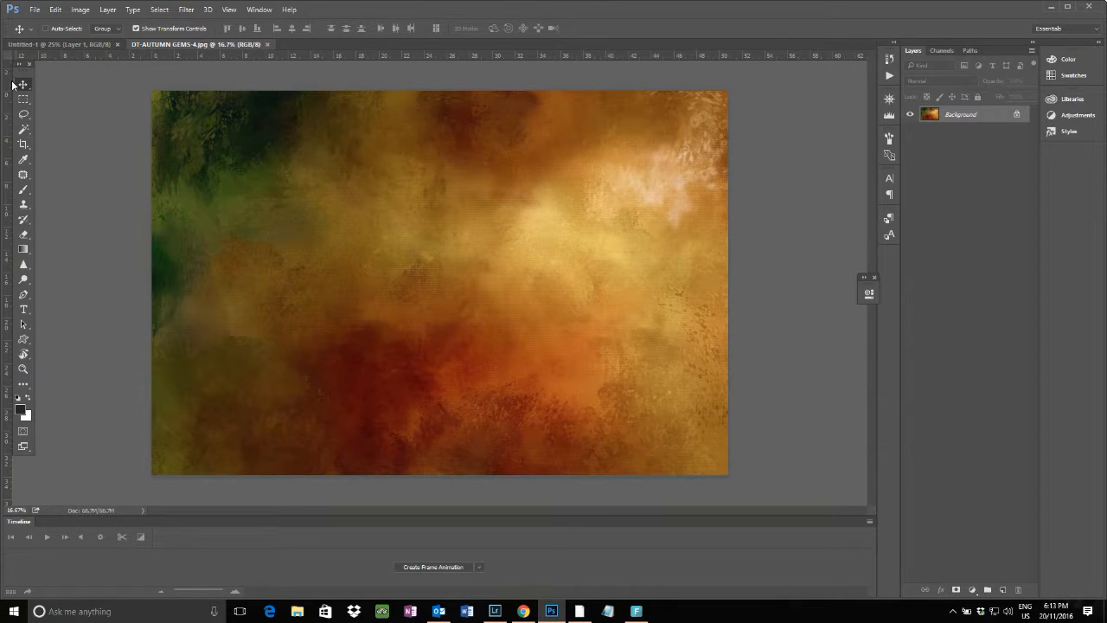
left_click_drag(472, 296, 475, 299)
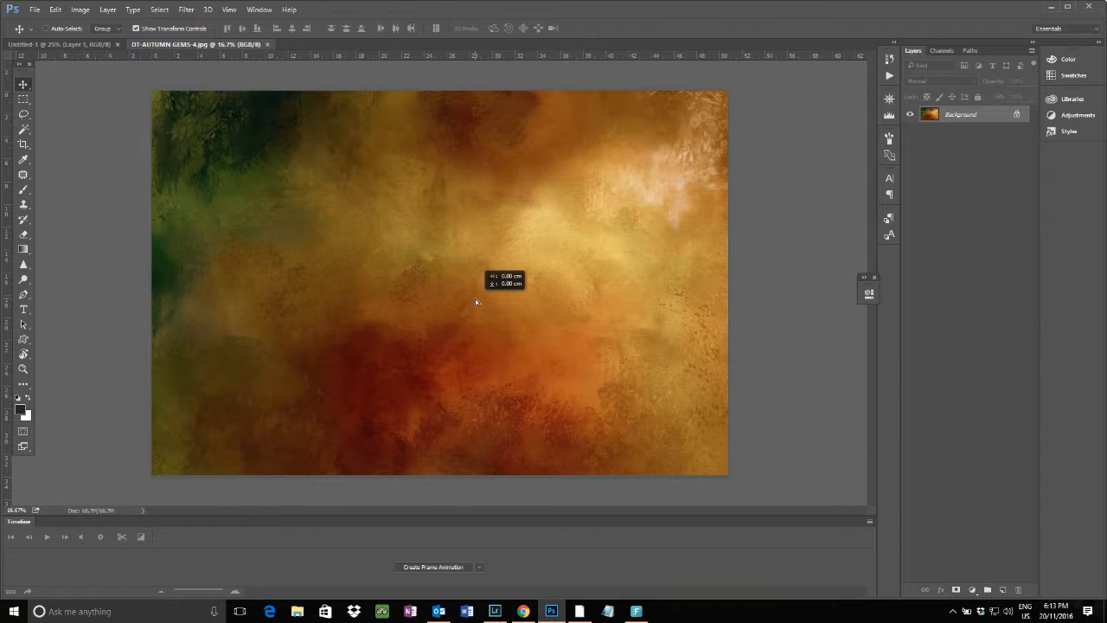
left_click_drag(475, 298, 399, 299)
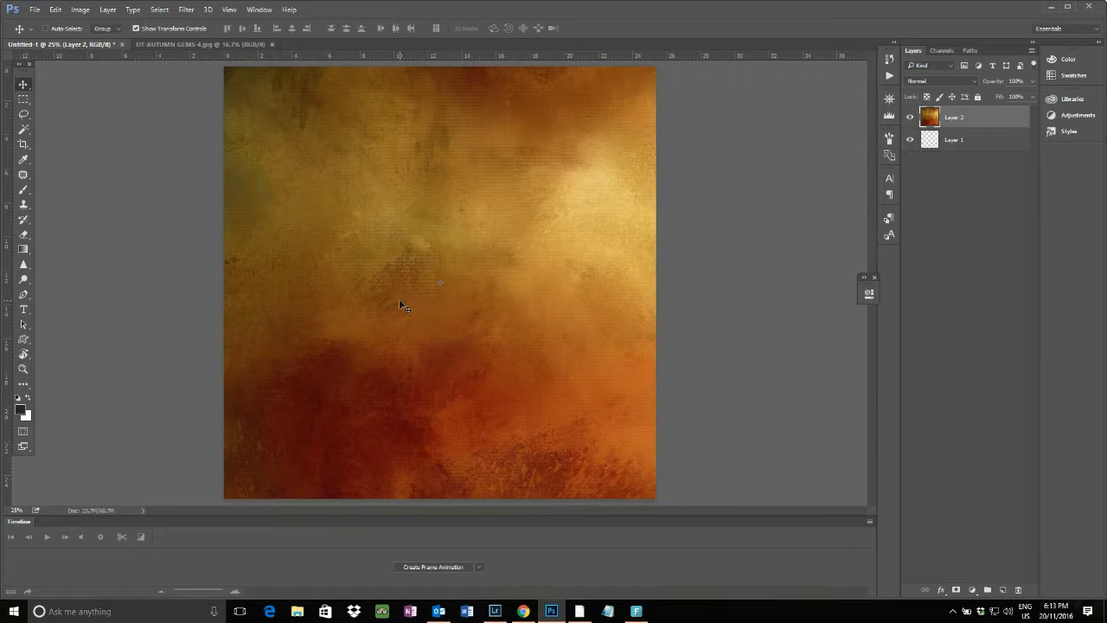
Step: Scale the texture layer to about 51% width and 75% height so it roughly matches the square canvas
key("ctrl+minus")
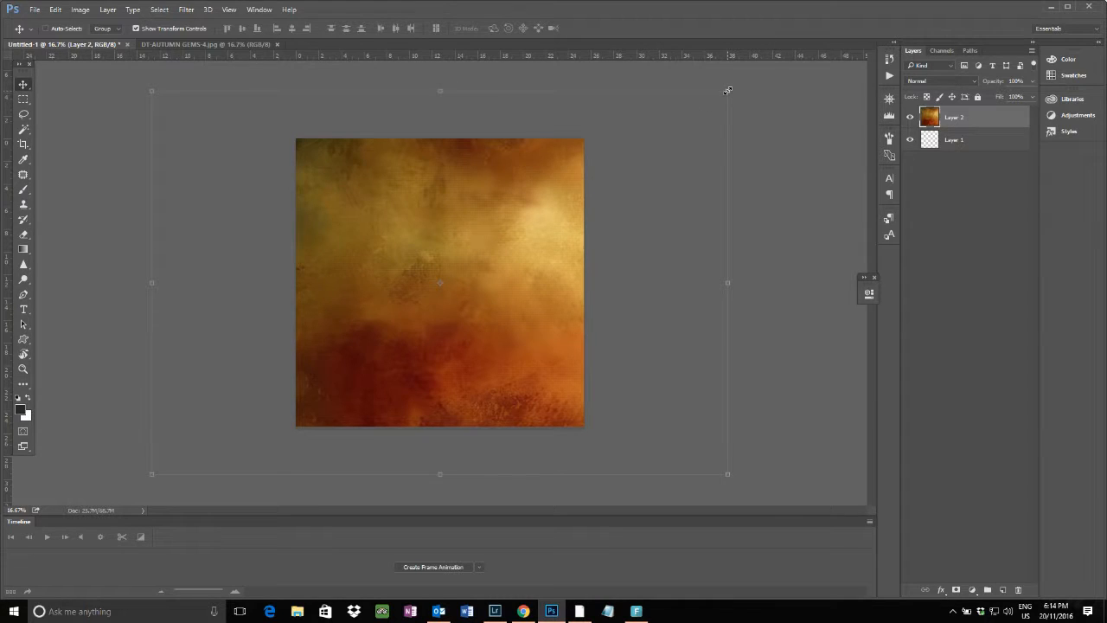
left_click_drag(728, 90, 587, 134)
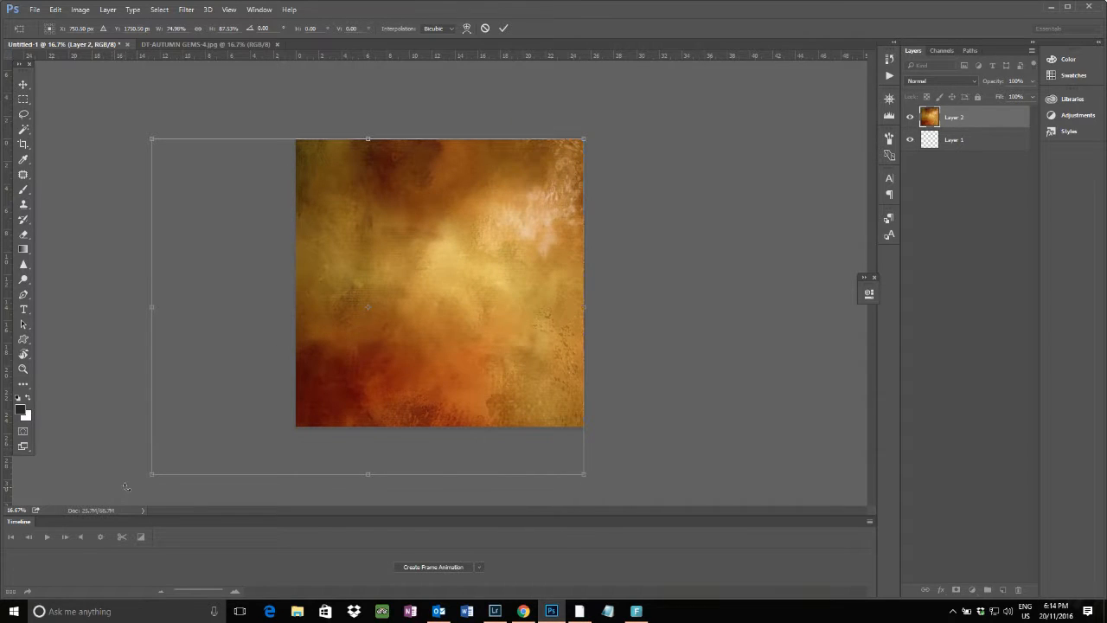
left_click_drag(151, 474, 289, 426)
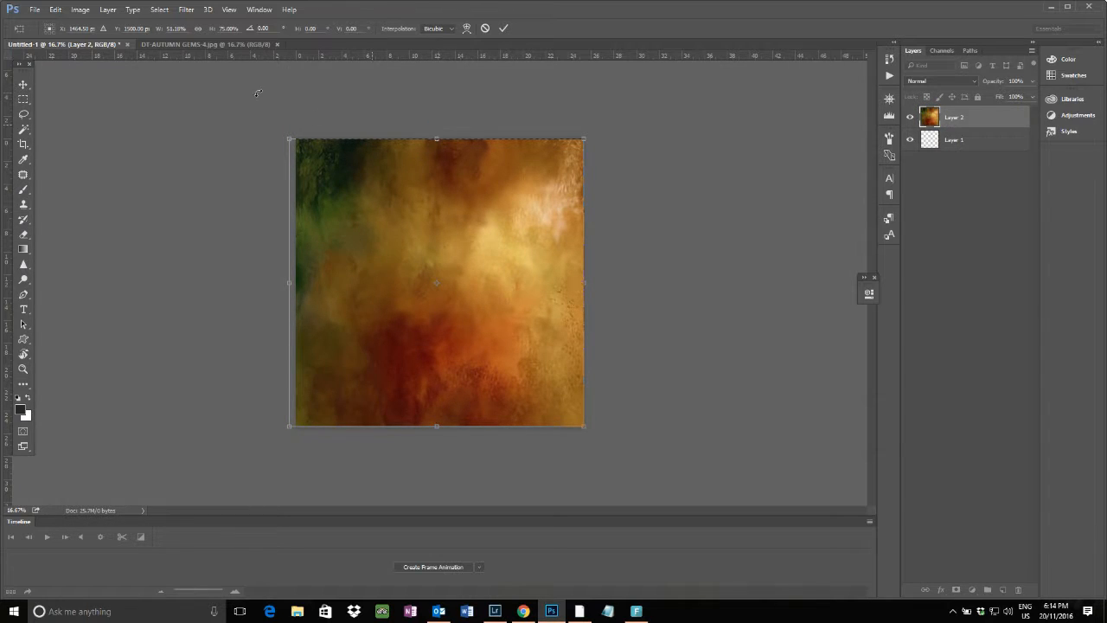
left_click(503, 28)
Step: Distort the texture layer so that its two left corners meet the canvas's left corners
left_click(37, 10)
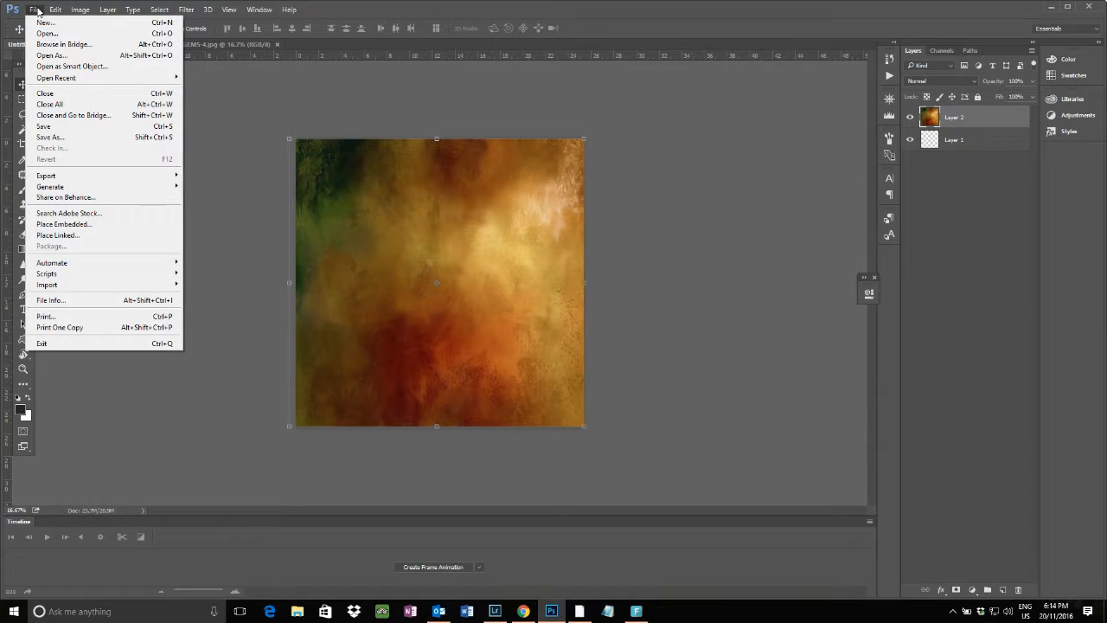
mouse_move(77, 12)
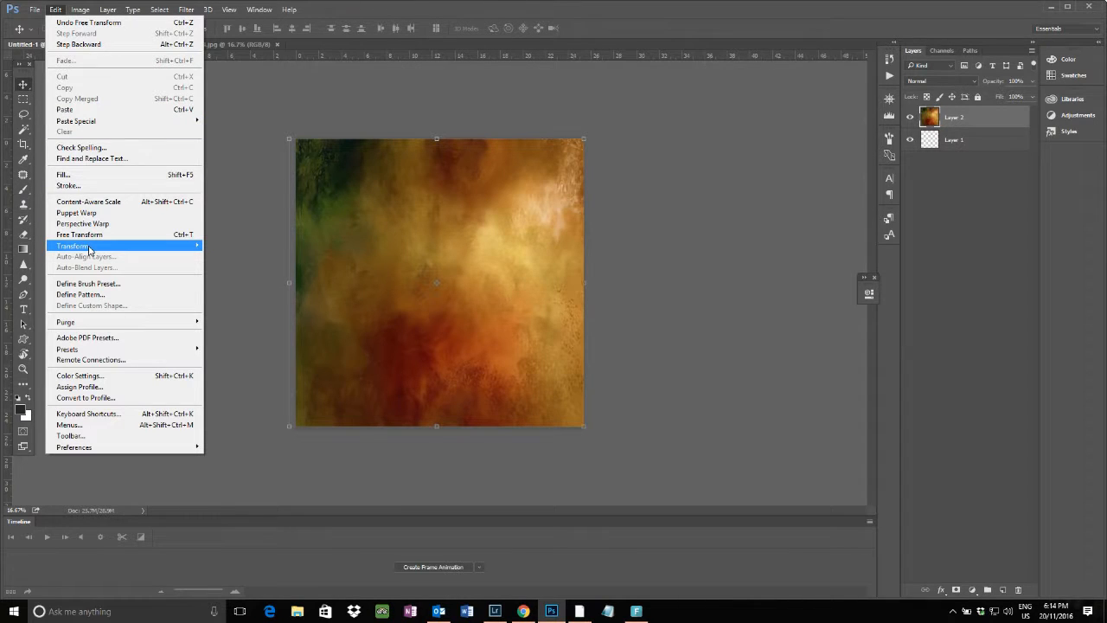
mouse_move(89, 249)
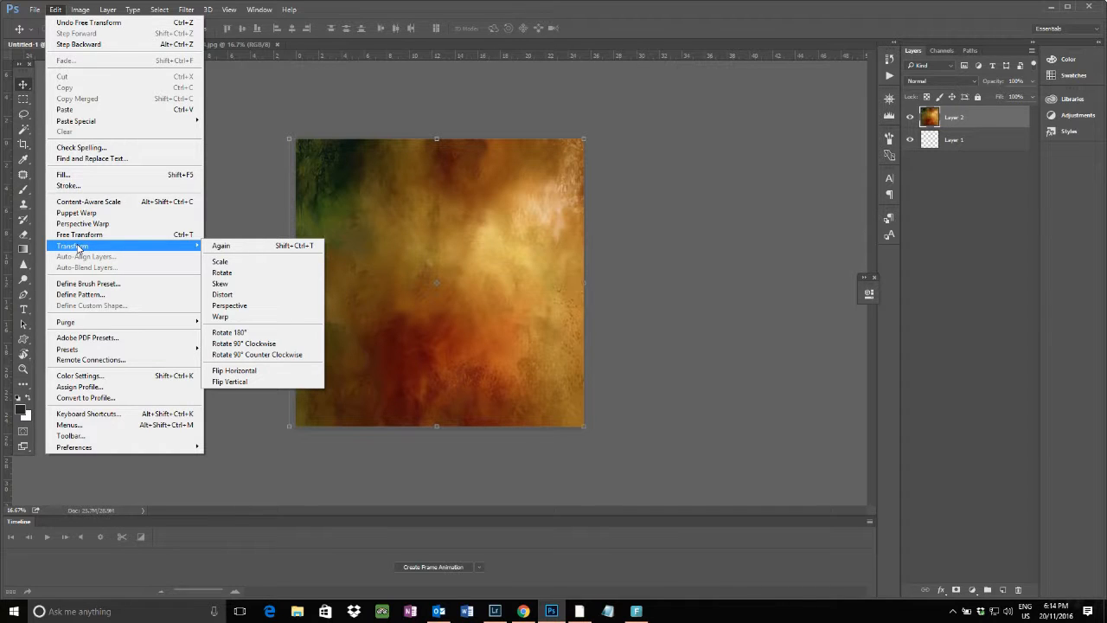
left_click(251, 298)
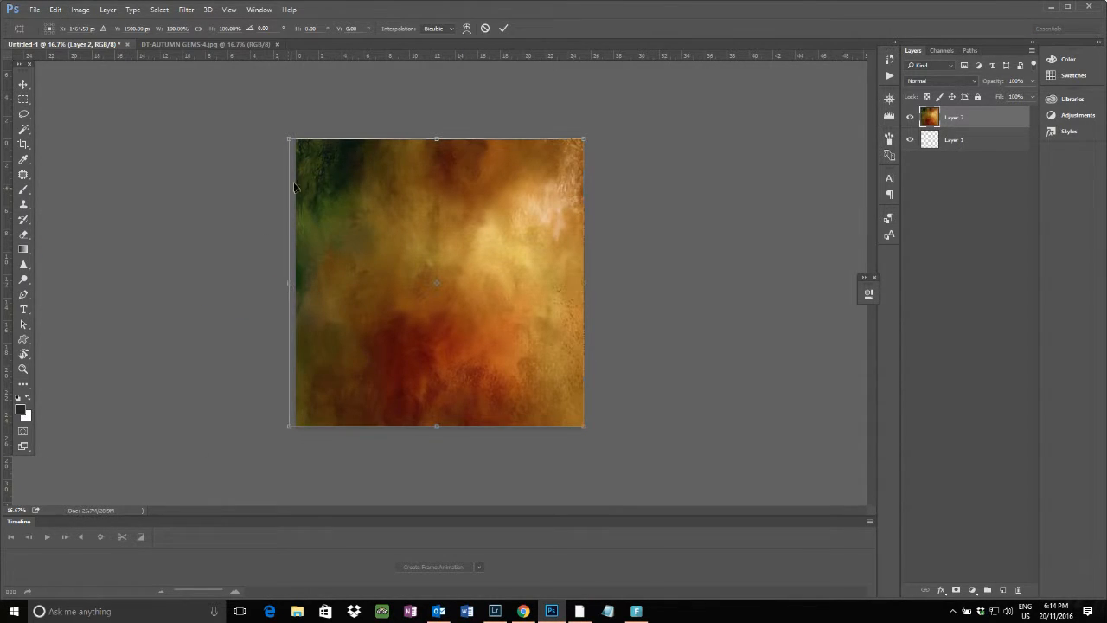
left_click_drag(291, 138, 296, 138)
left_click_drag(290, 426, 301, 430)
left_click(503, 29)
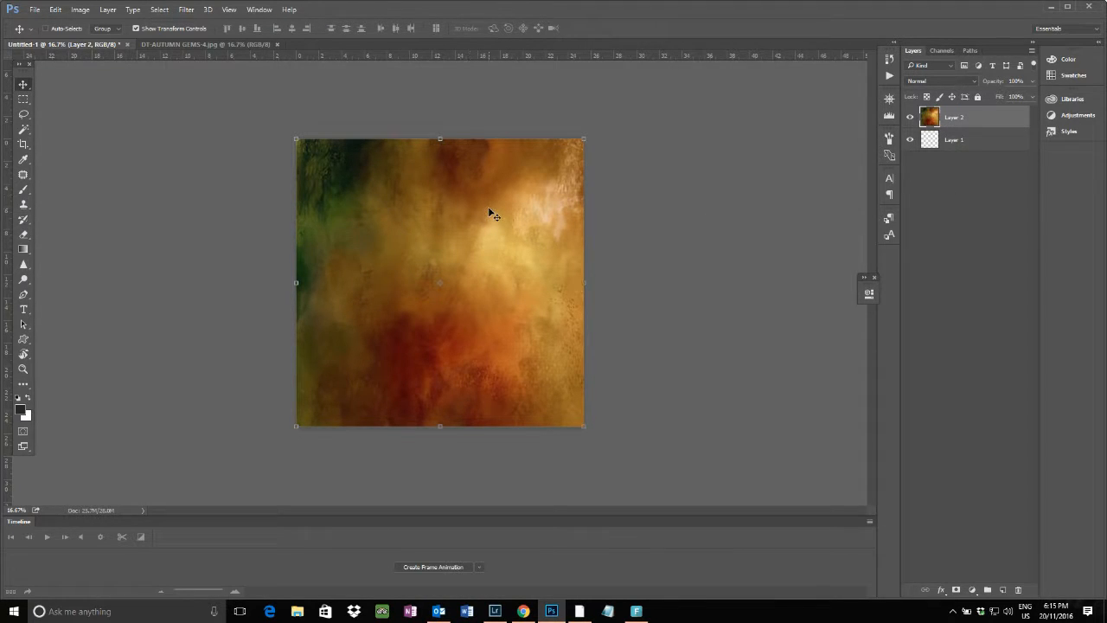
Step: Close the source texture image DT-AUTUMN GEMS-4.jpg
left_click(175, 44)
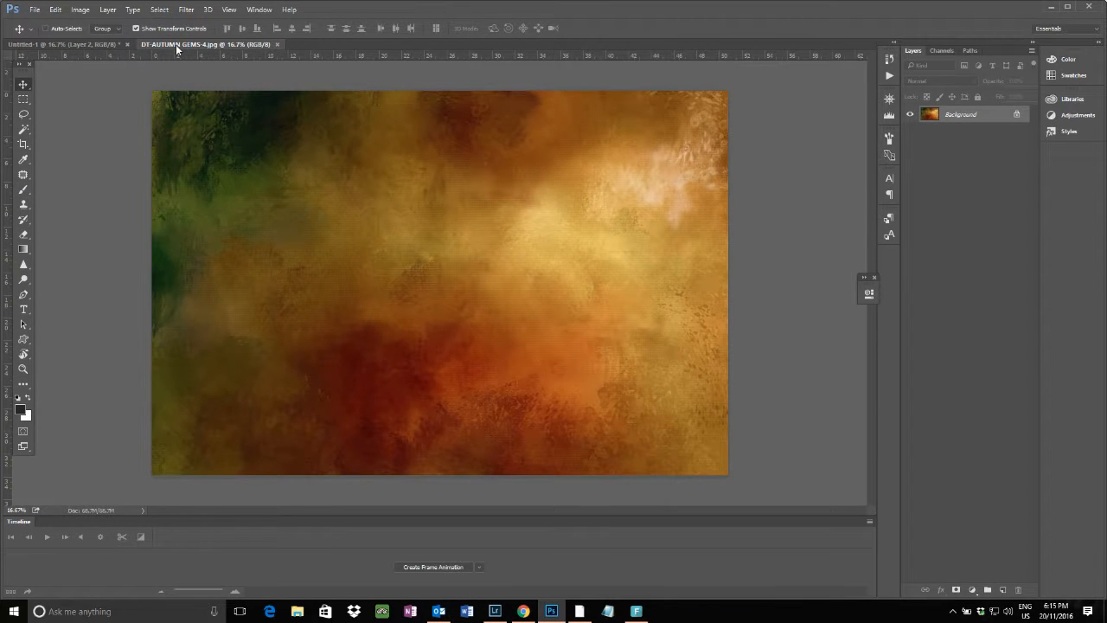
left_click(278, 45)
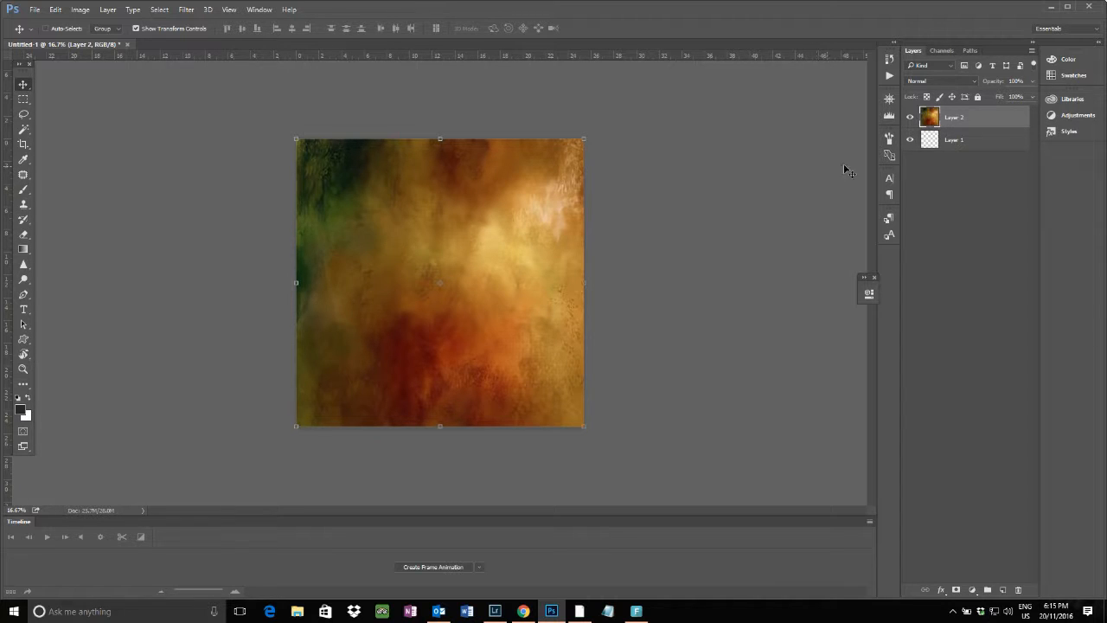
Step: Compare the empty Layer 1 with the texture layer by toggling the texture's visibility and selecting each layer in turn
left_click(933, 141)
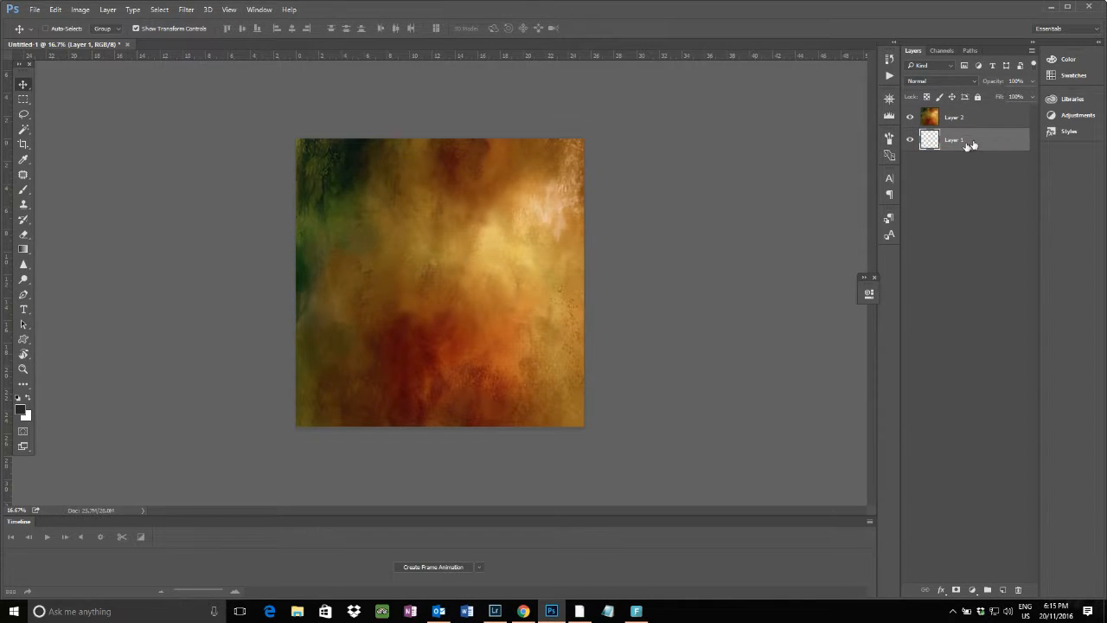
left_click(909, 116)
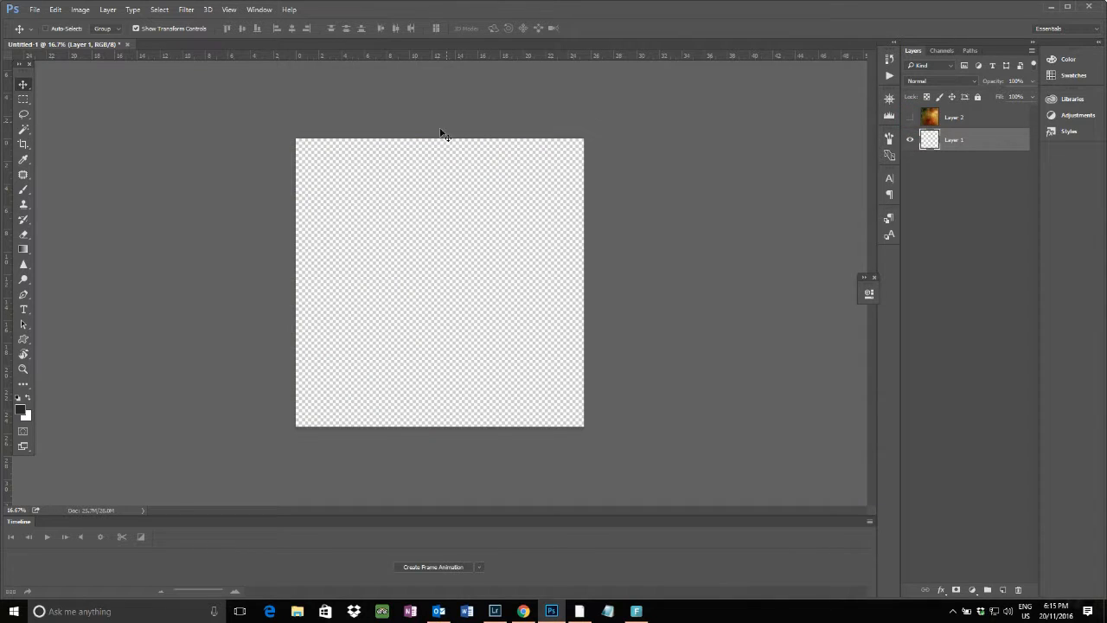
left_click(910, 117)
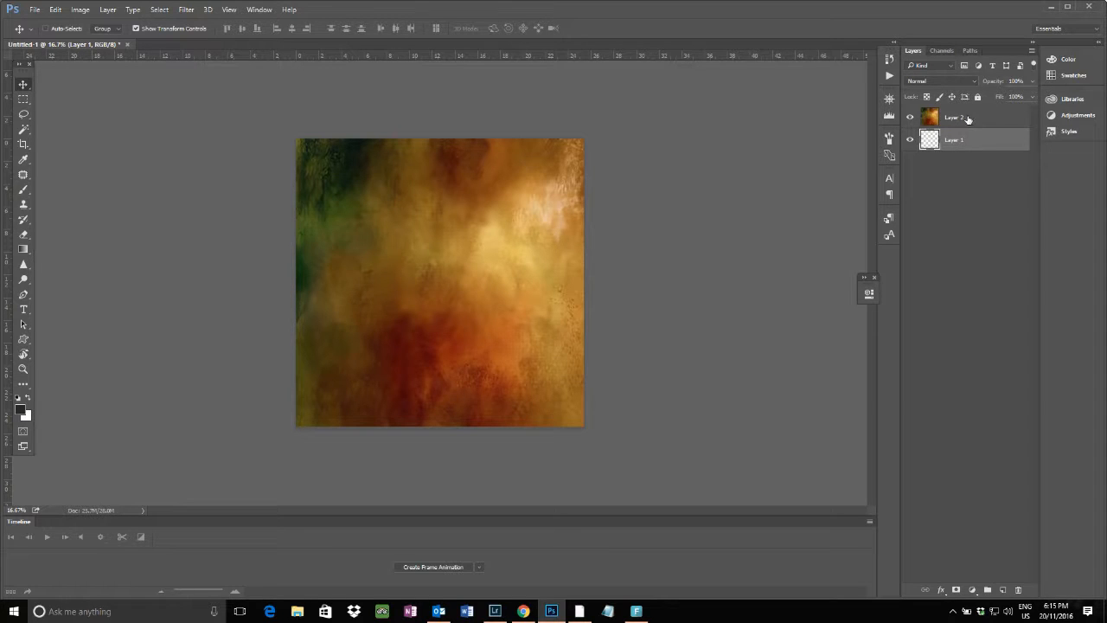
left_click(966, 118)
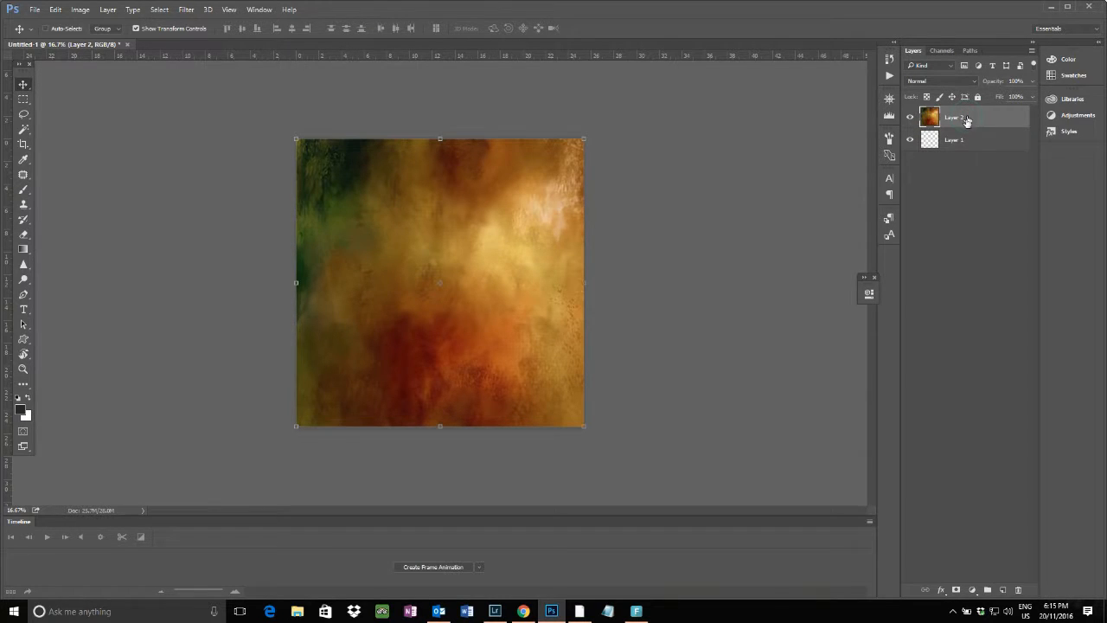
left_click(958, 147)
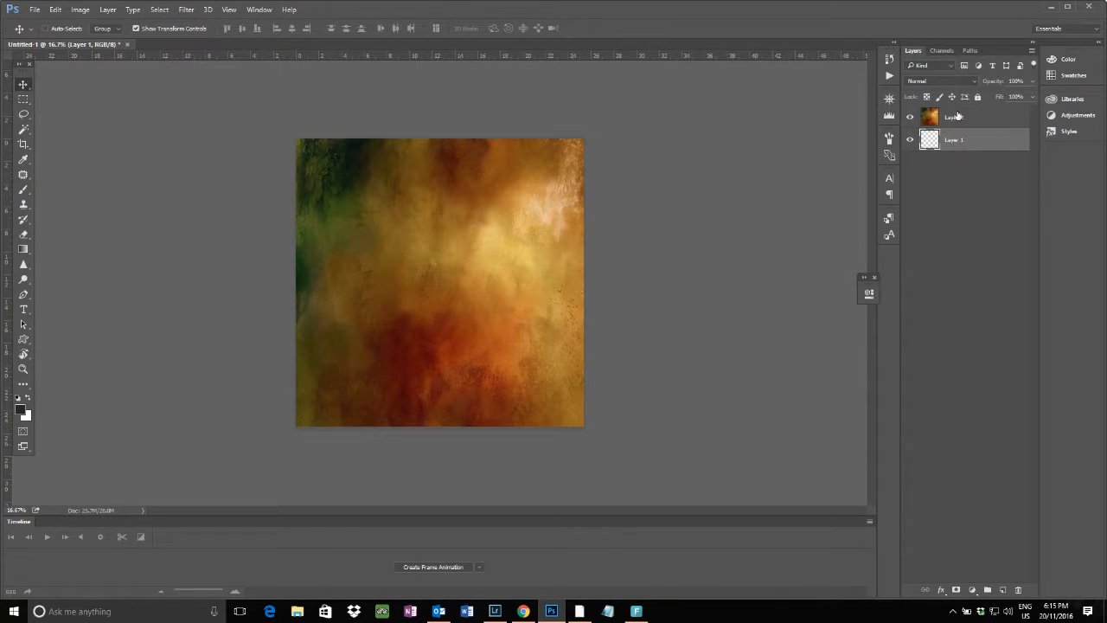
left_click(956, 116)
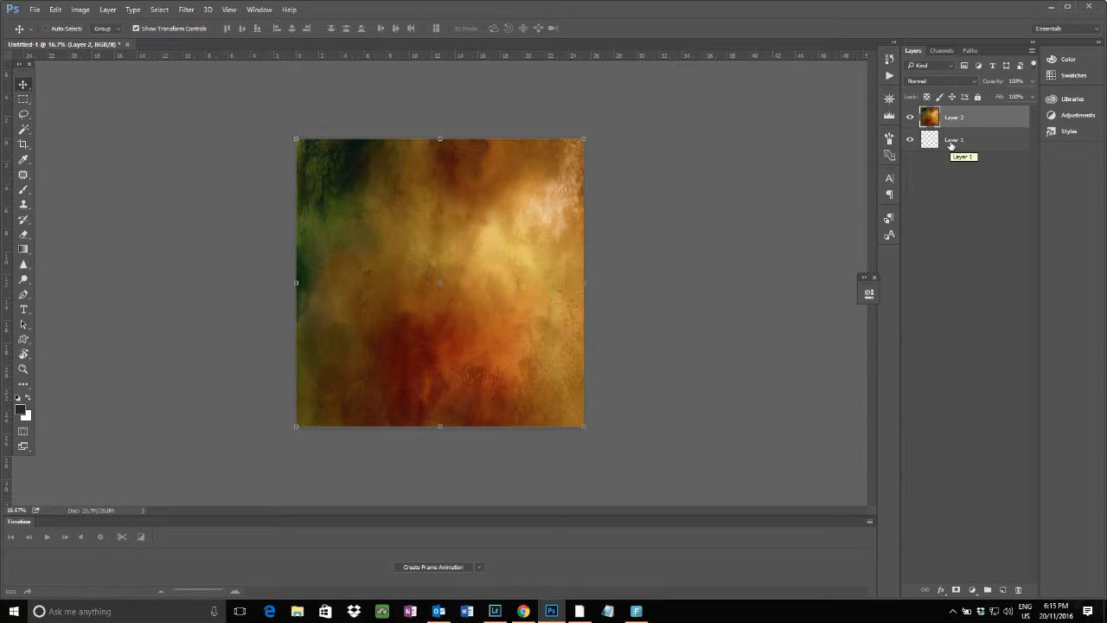
left_click(945, 144)
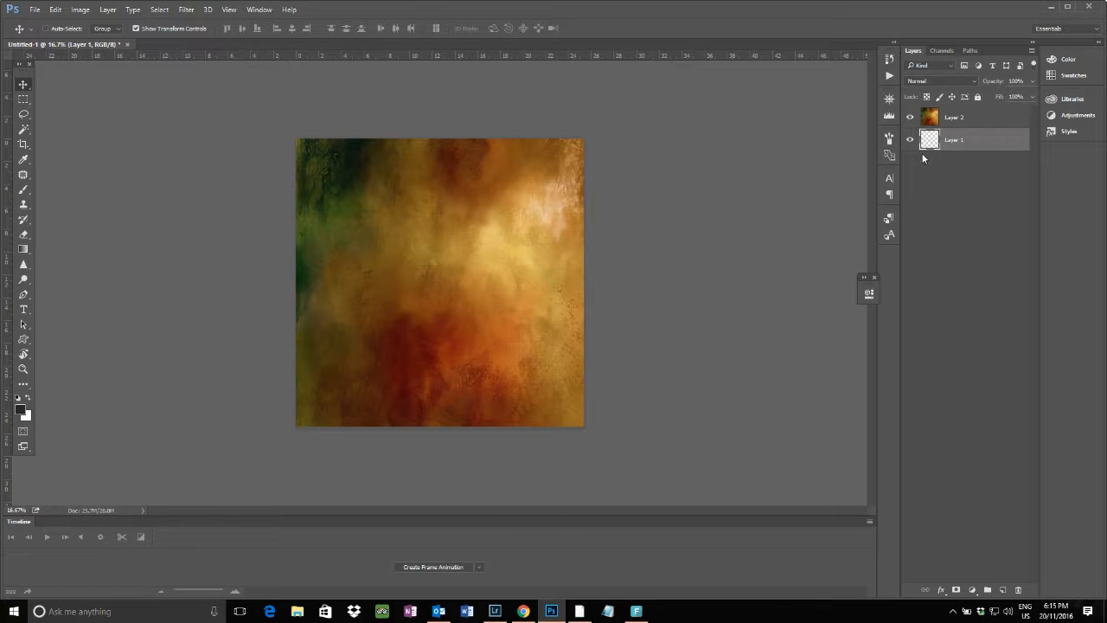
Step: Add a new layer above the texture layer and start horizontal text in the upper-left part of the canvas
left_click(965, 120)
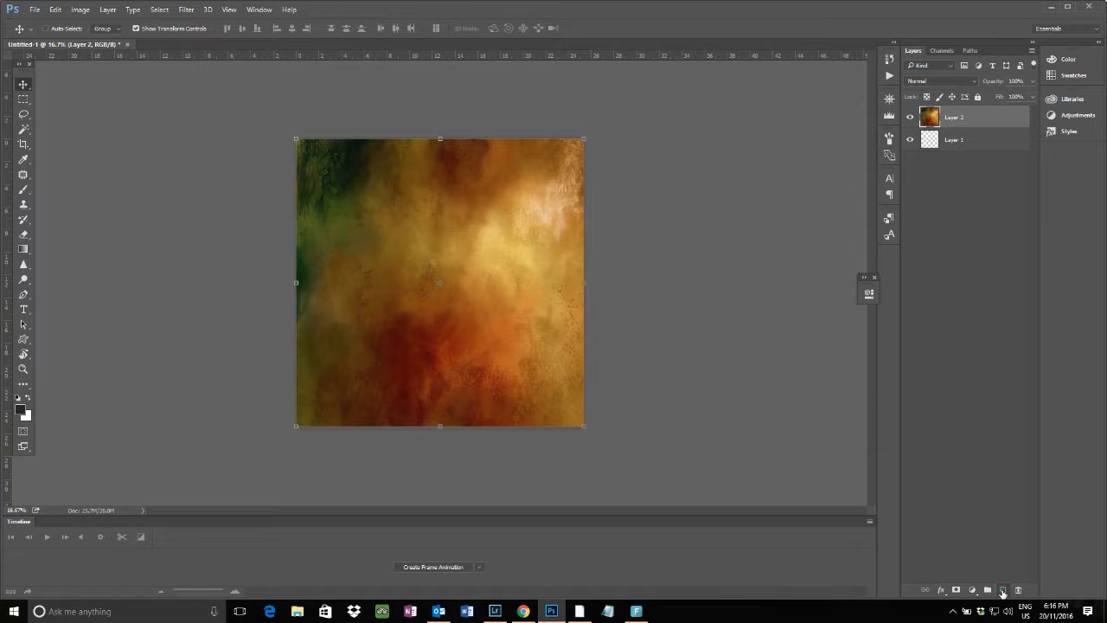
left_click(1003, 593)
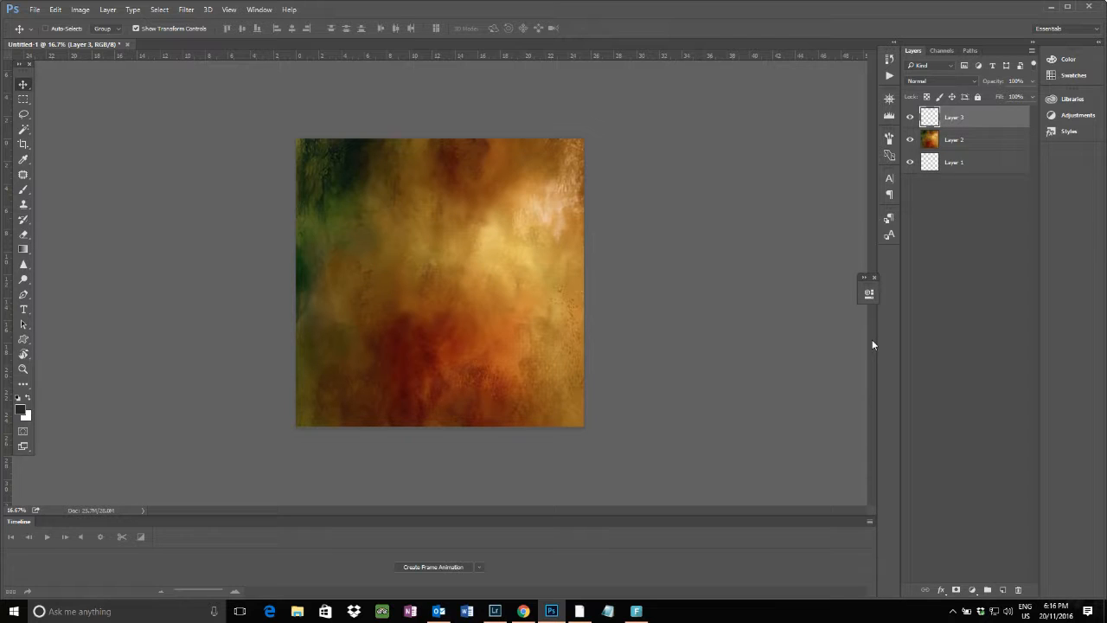
left_click(22, 311)
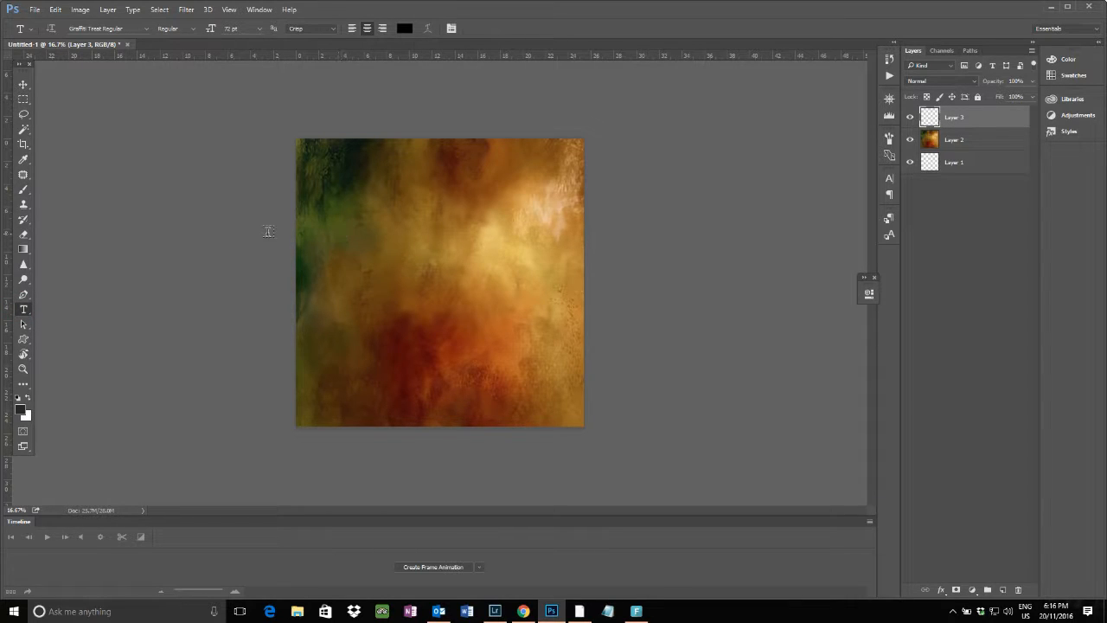
right_click(25, 313)
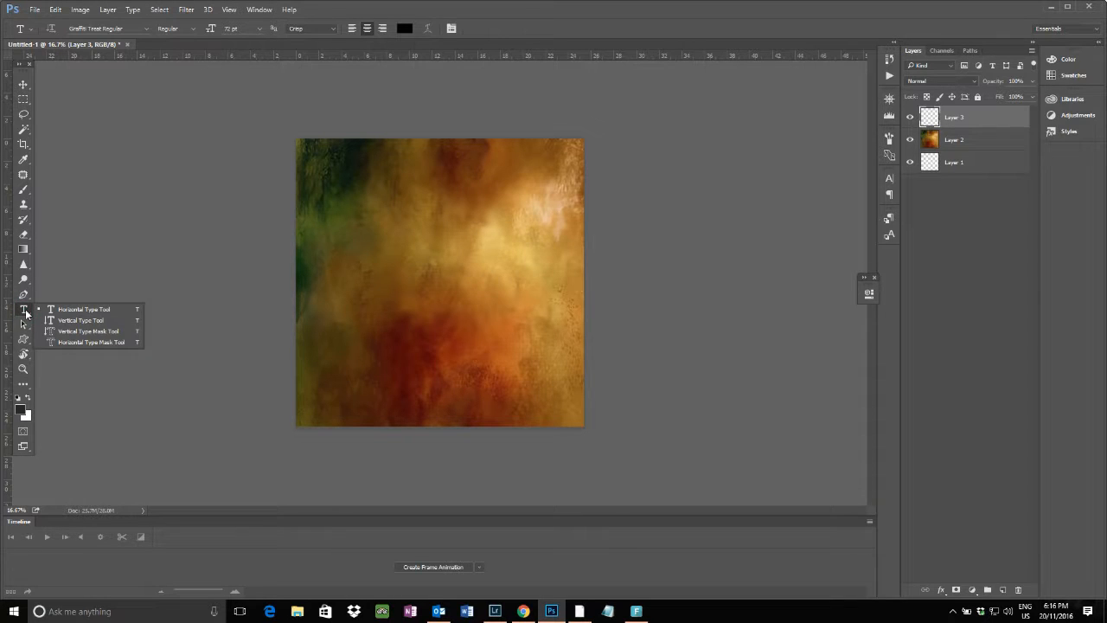
left_click(73, 310)
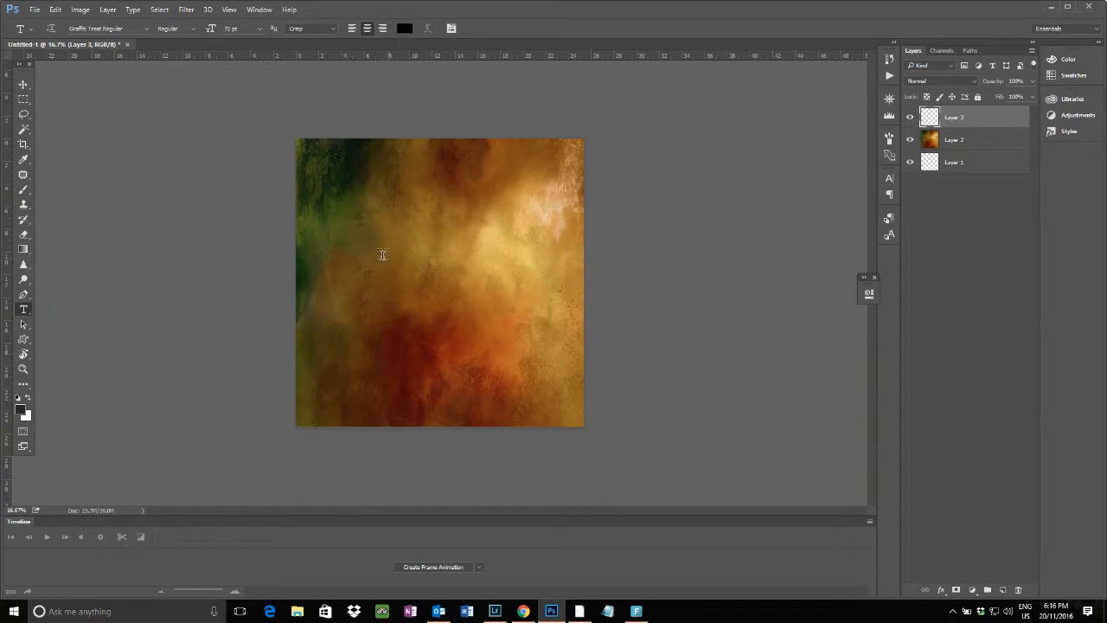
left_click(357, 232)
Step: Set the text font to DymaxionScript Regular and its size to 72 pt
left_click(148, 29)
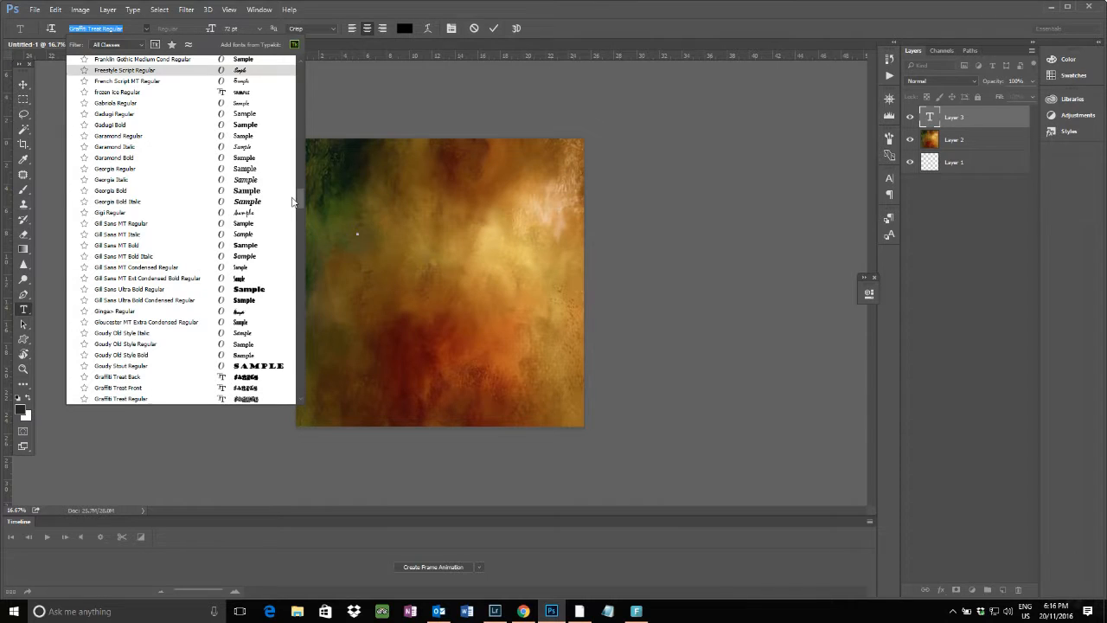
left_click_drag(298, 195, 297, 173)
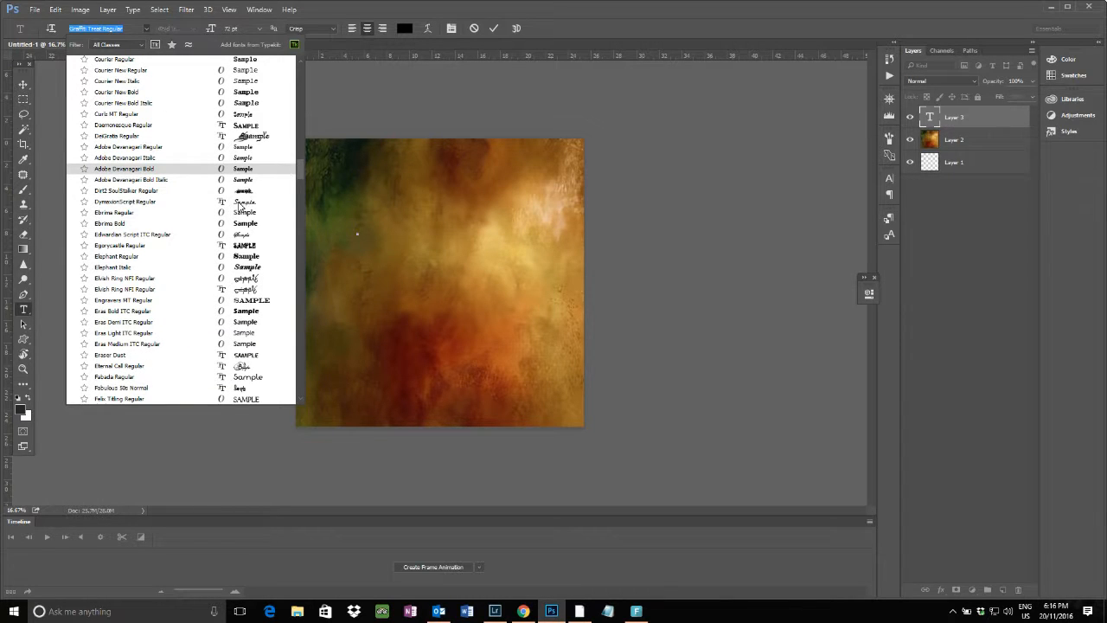
key("Down")
left_click(240, 203)
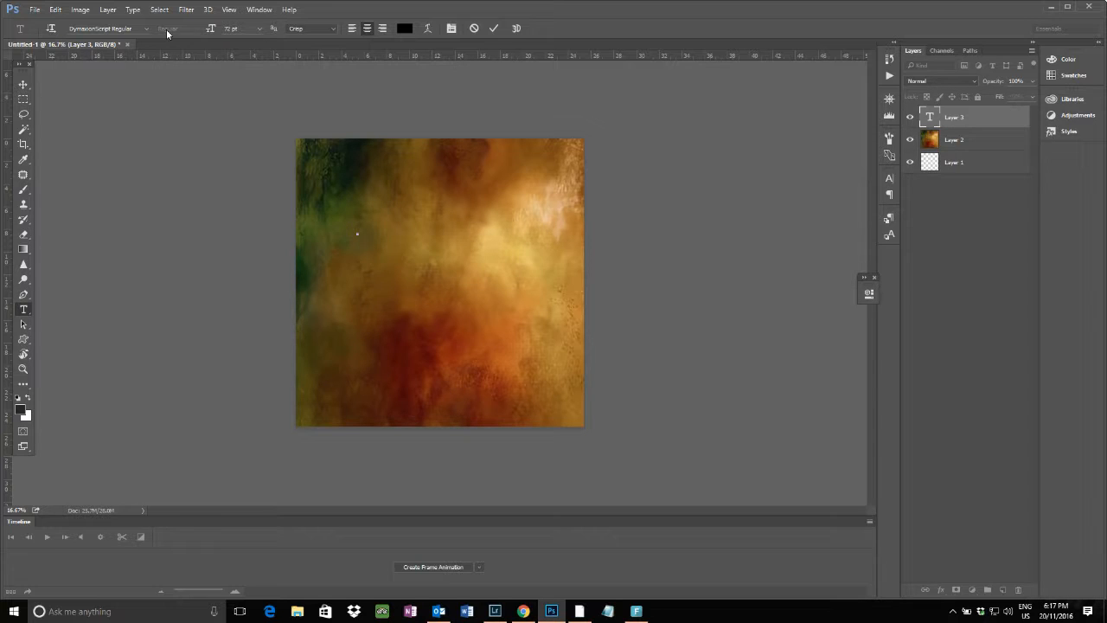
left_click(261, 31)
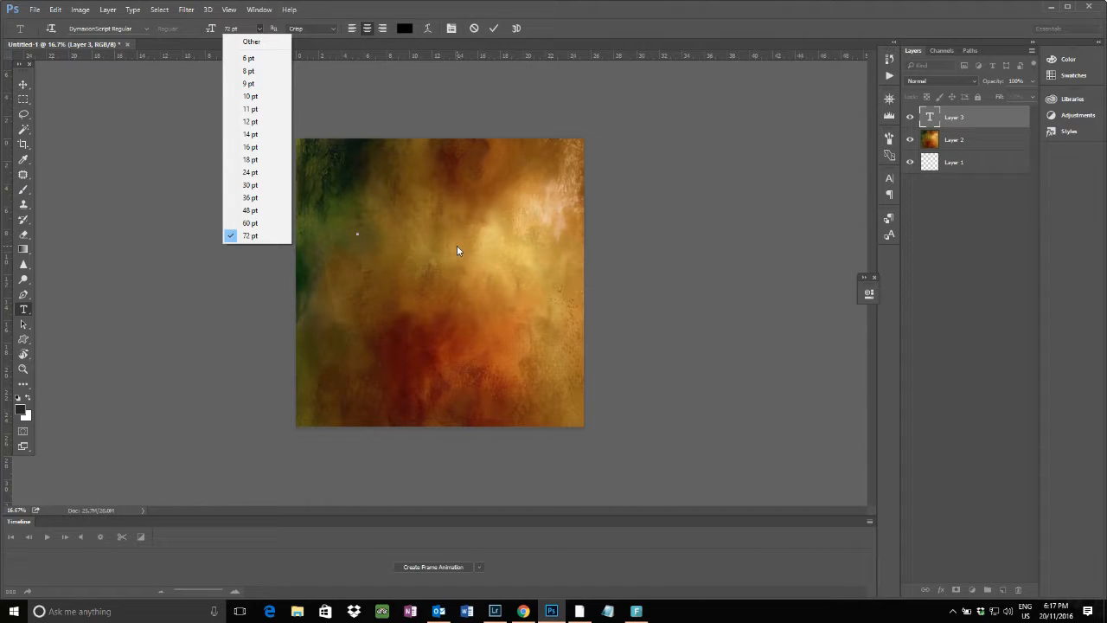
left_click(251, 235)
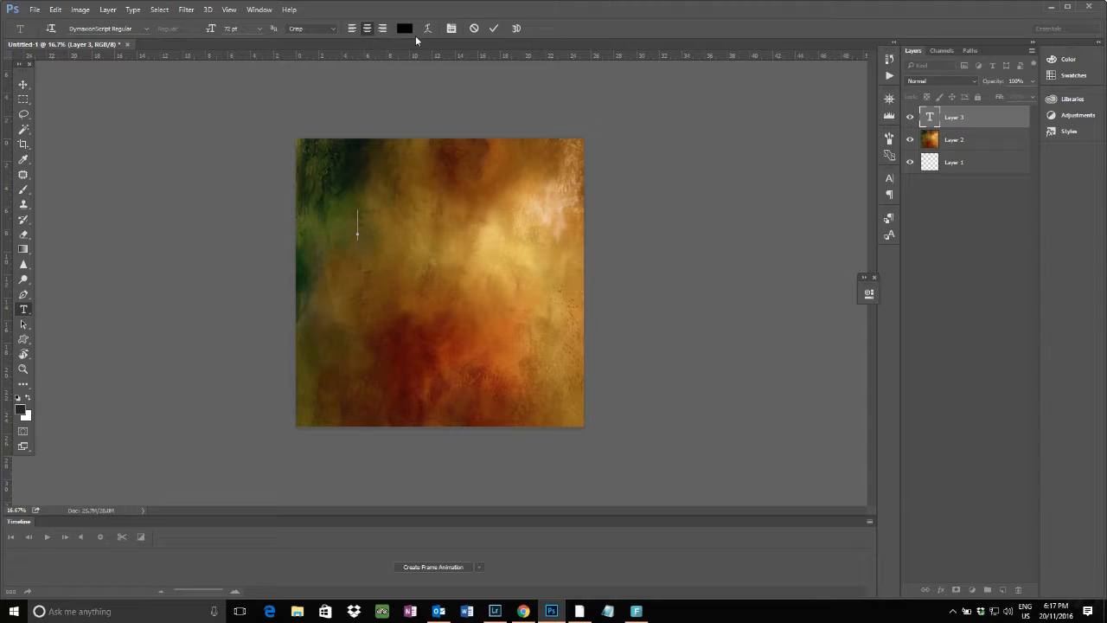
Step: Enter the text "Hello this is a test" and move it so it spans the upper part of the canvas
type("Hello")
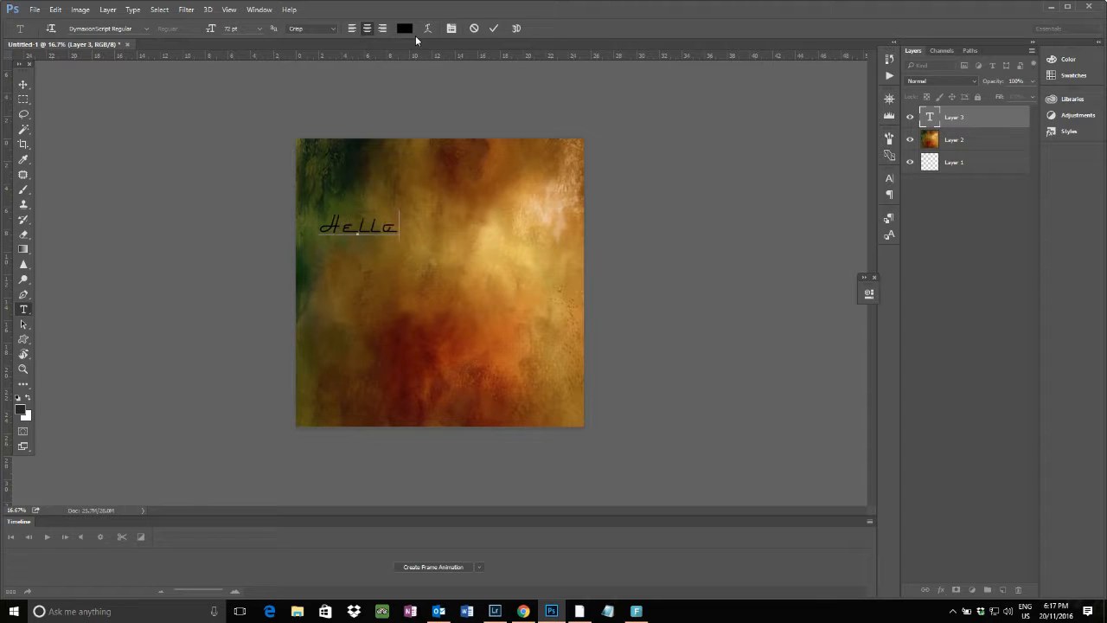
type(" thi")
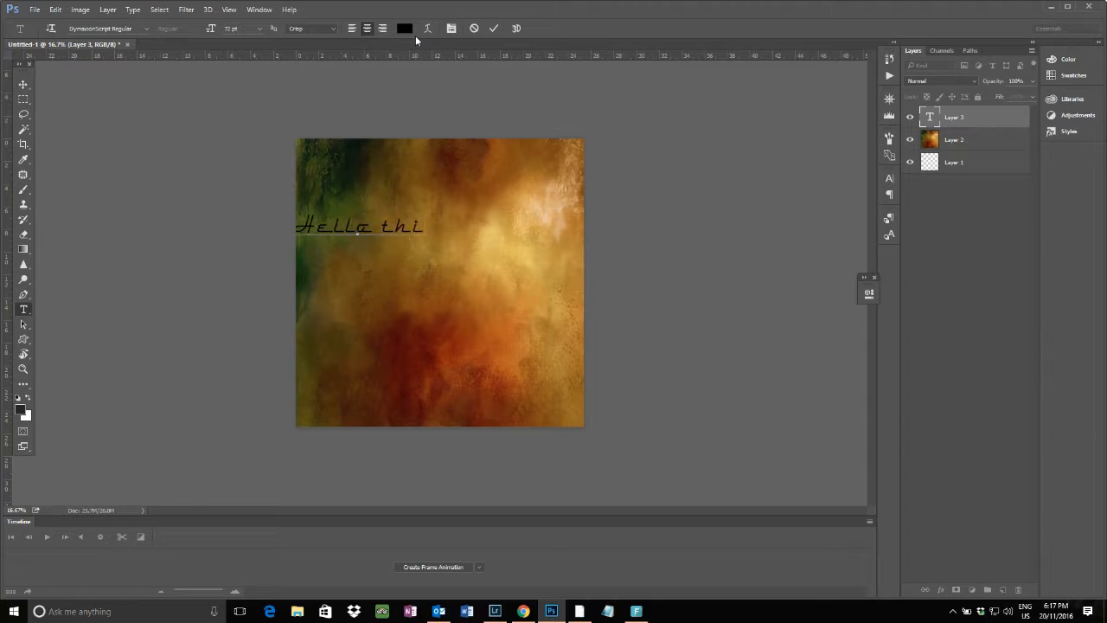
type("s is a")
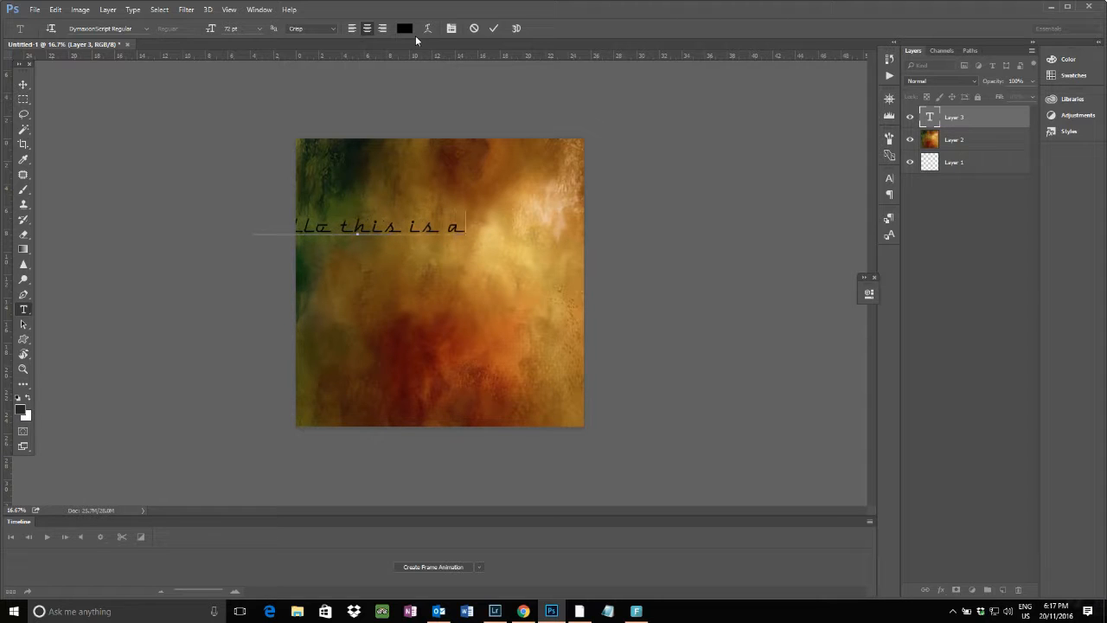
type(" test")
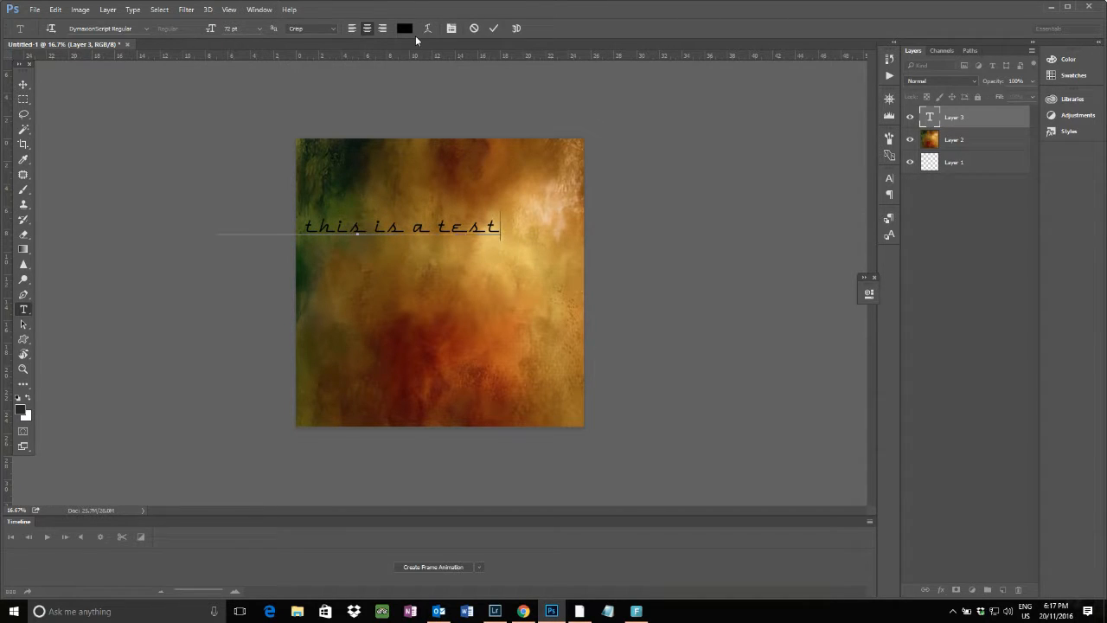
left_click(26, 86)
left_click_drag(367, 228, 448, 210)
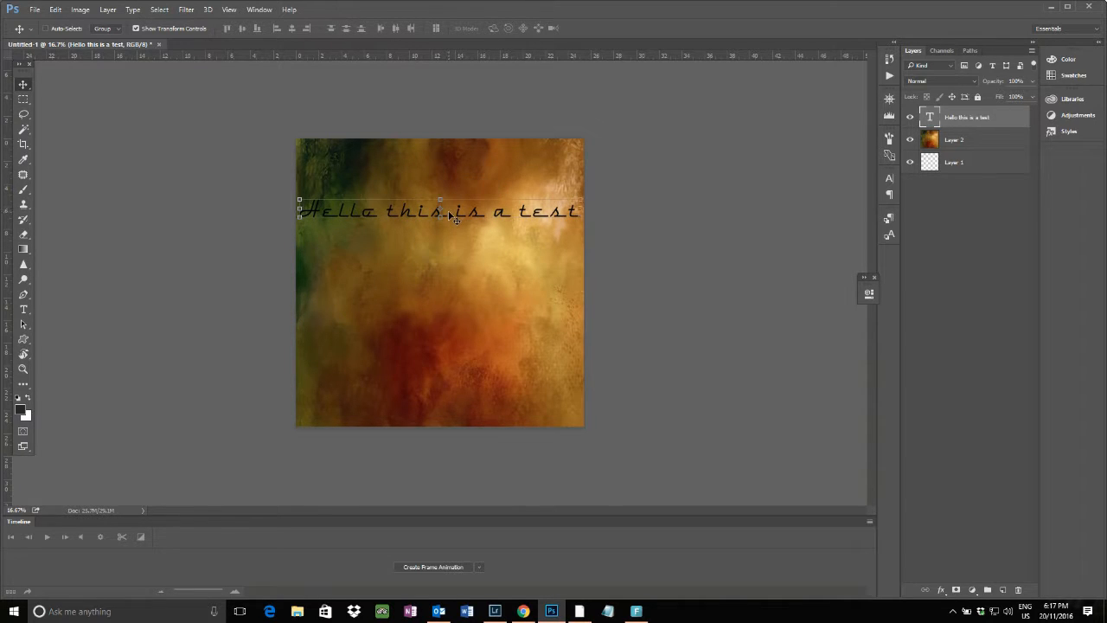
Step: Select all the text on the "Hello this is a test" layer and set its size to 60 pt
double_click(930, 118)
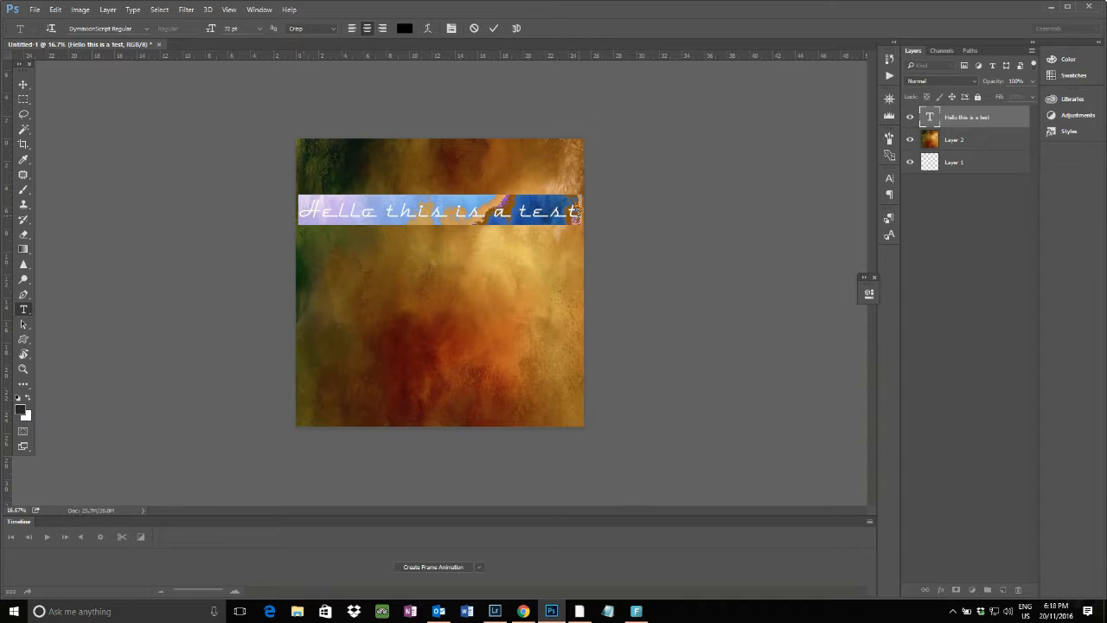
left_click(260, 29)
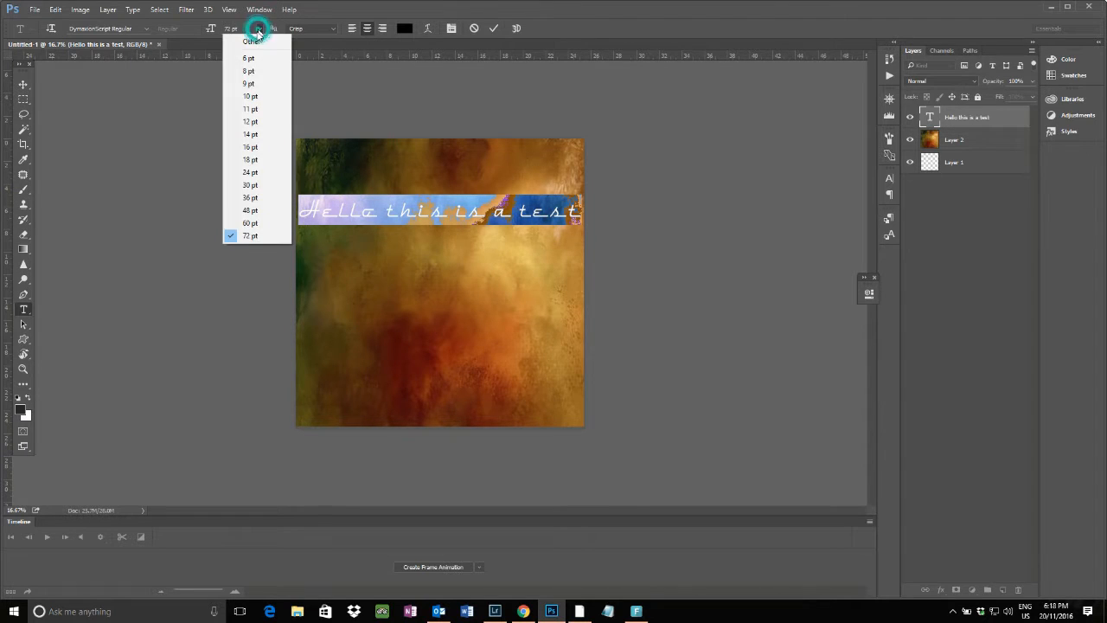
left_click(247, 224)
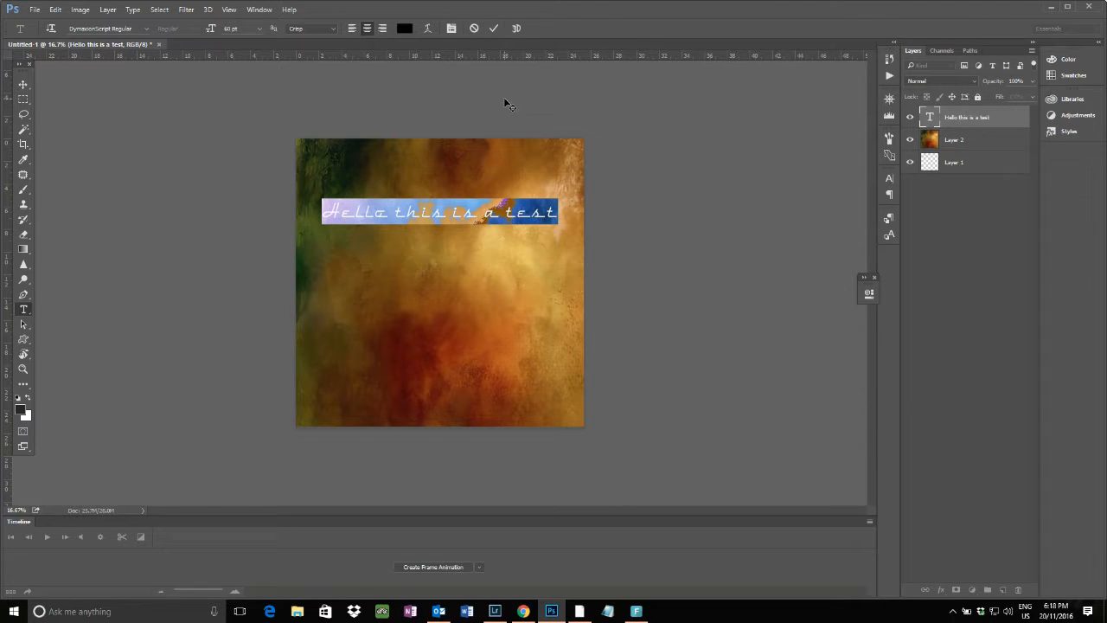
Step: Warp the text with the horizontal Flag style, setting the bend to +26% and the horizontal distortion to +1%
left_click(427, 28)
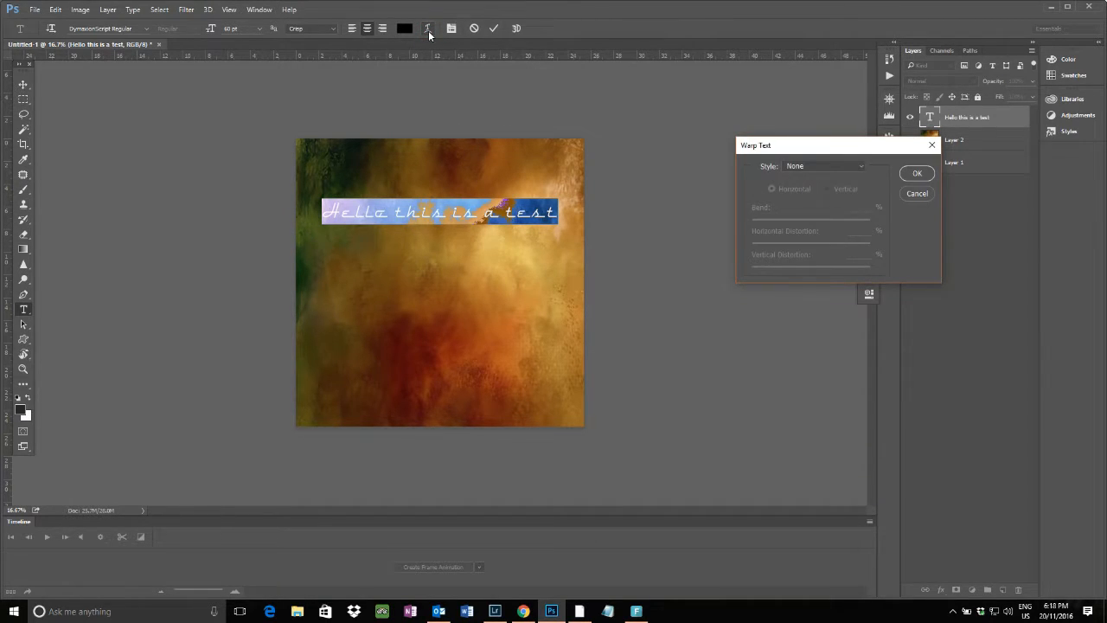
left_click(857, 167)
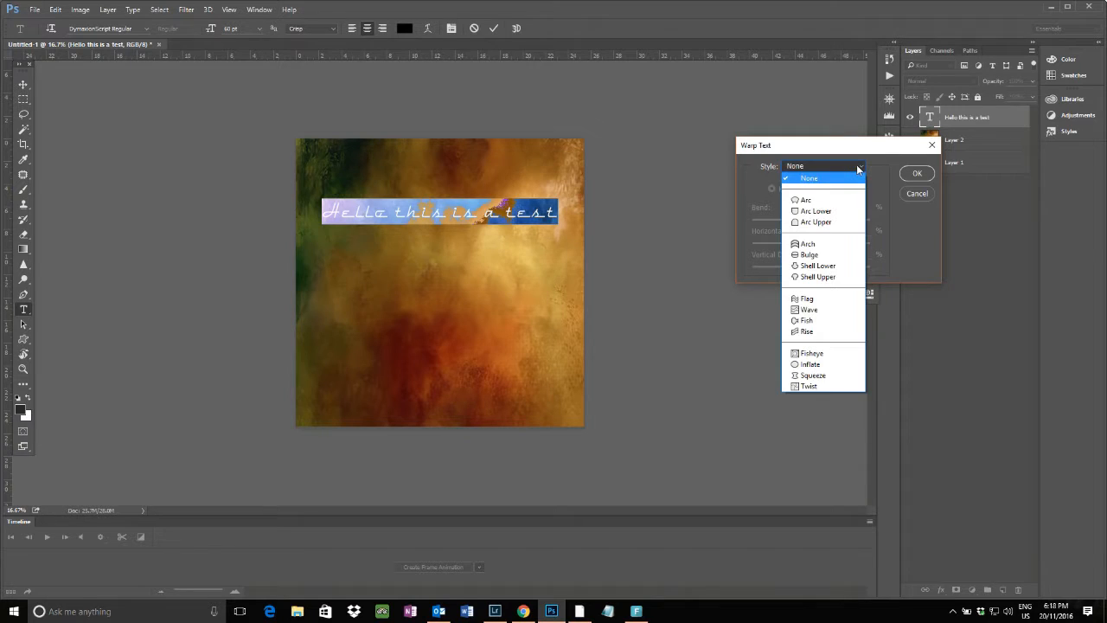
left_click(816, 202)
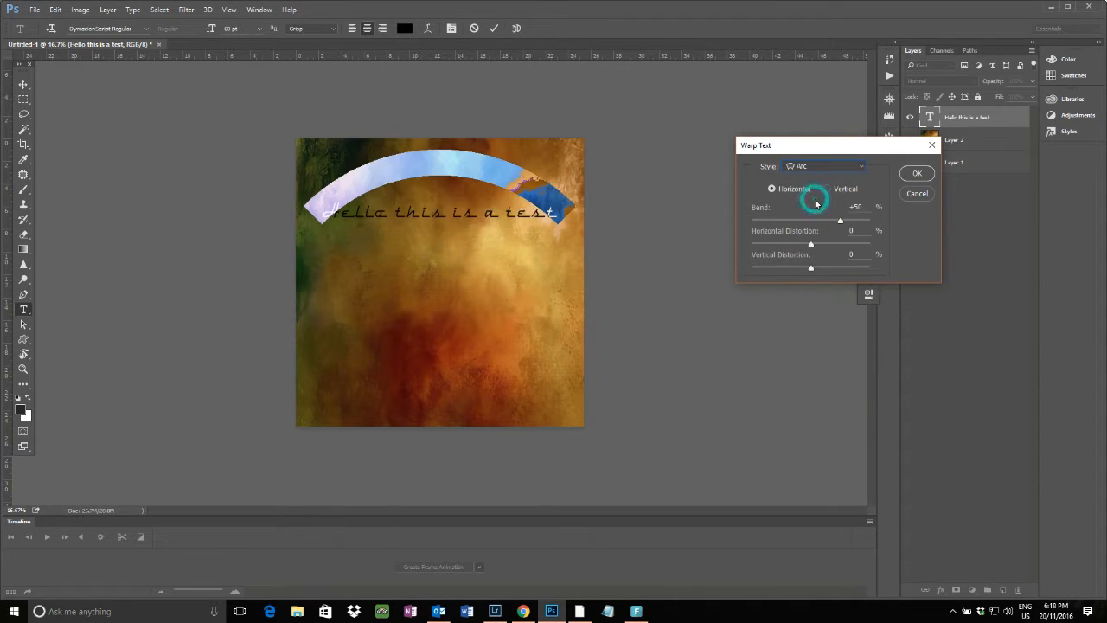
left_click(822, 165)
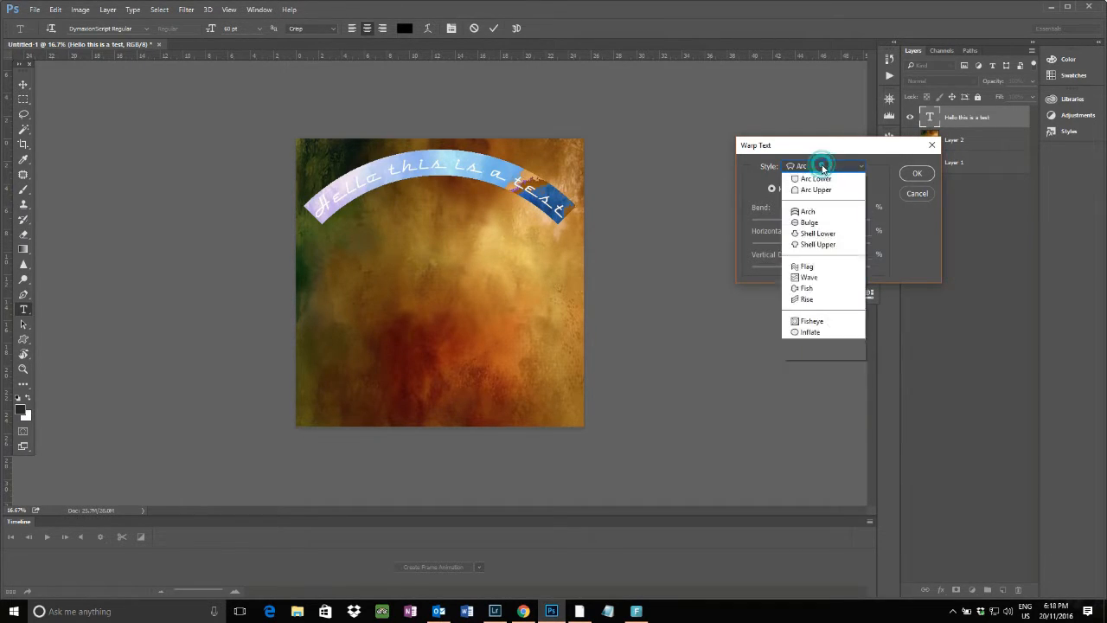
left_click(816, 300)
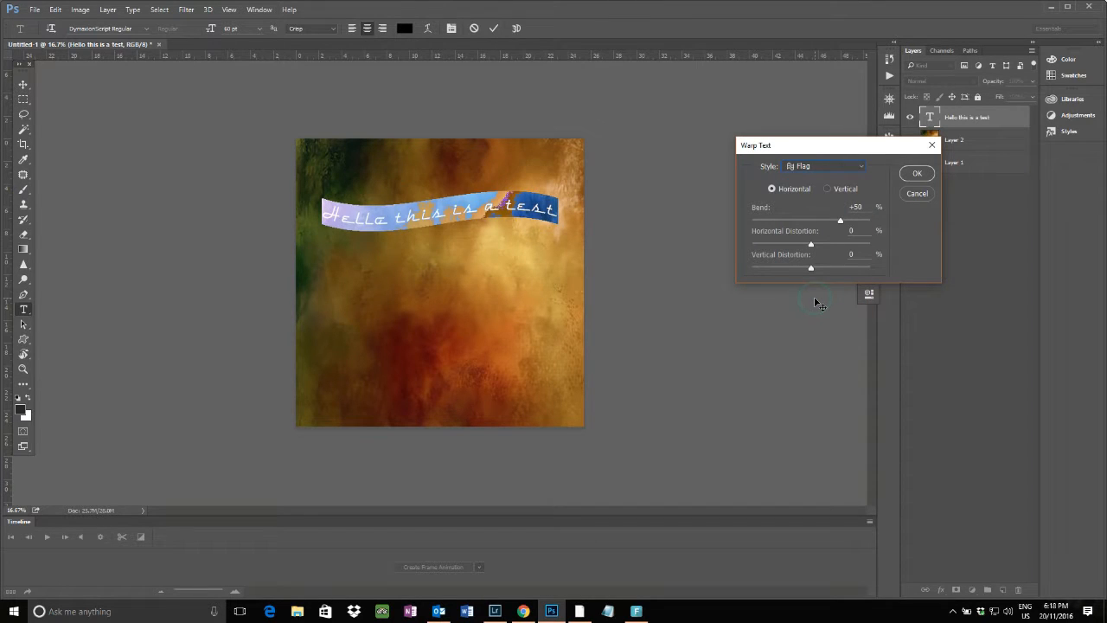
left_click_drag(841, 223, 811, 245)
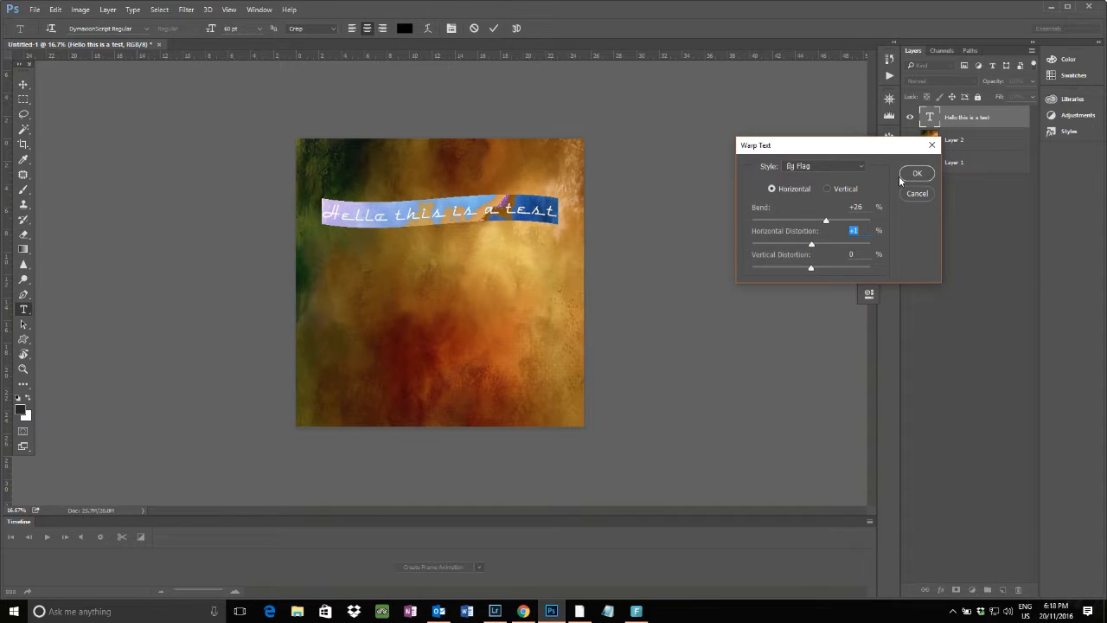
left_click(925, 174)
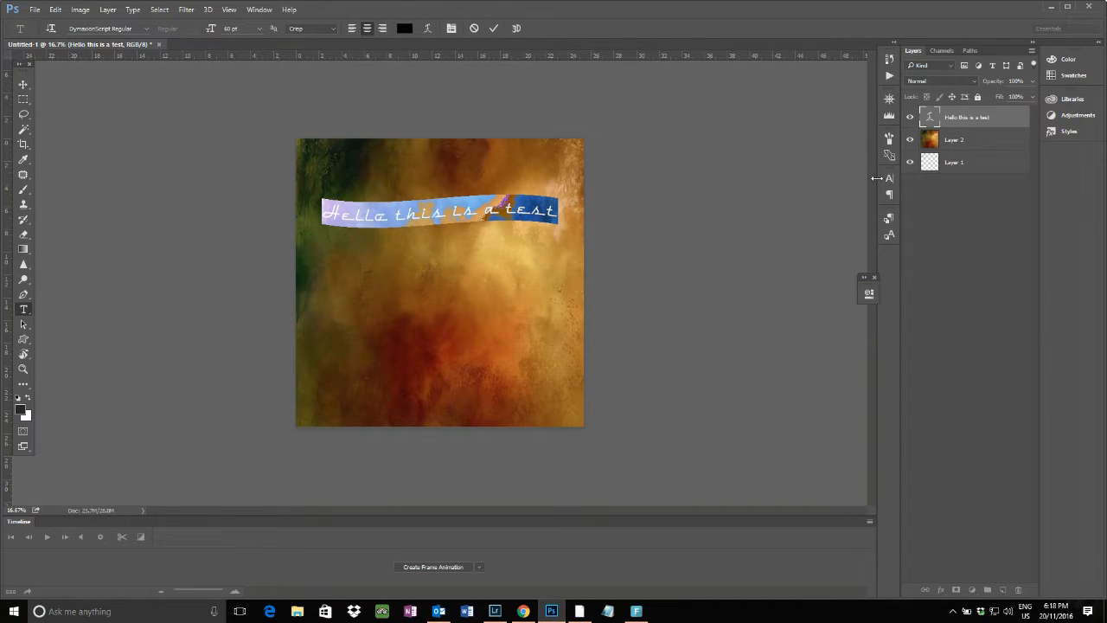
Step: Replace the word "Hello" in the warped text with "Hi"
double_click(432, 213)
left_click(383, 224)
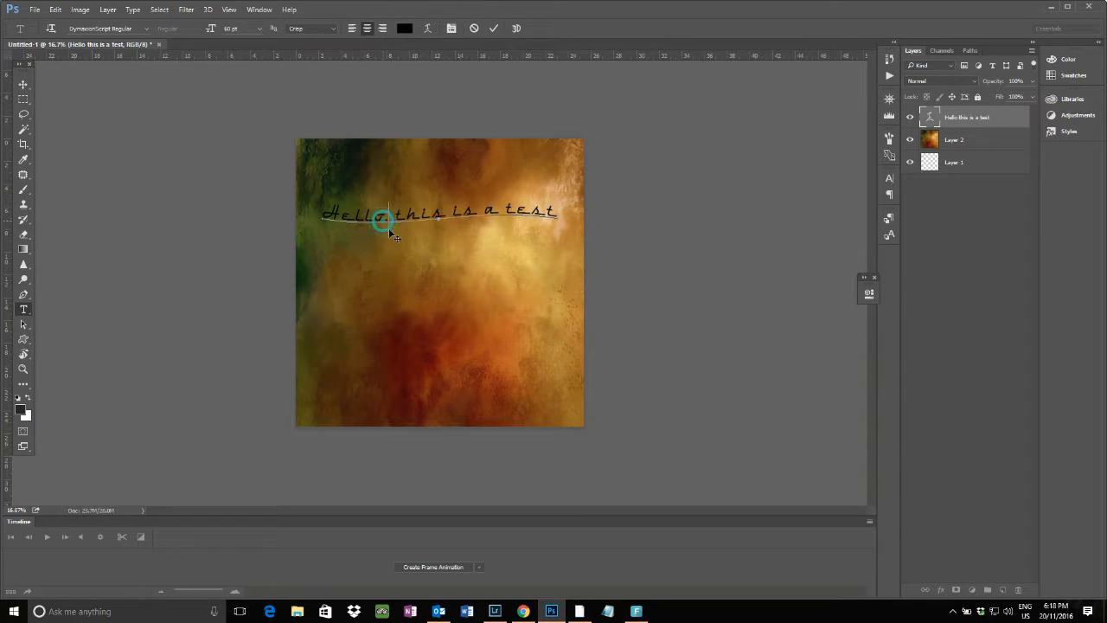
key("BackSpace")
key("BackSpace")
key("BackSpace")
key("BackSpace")
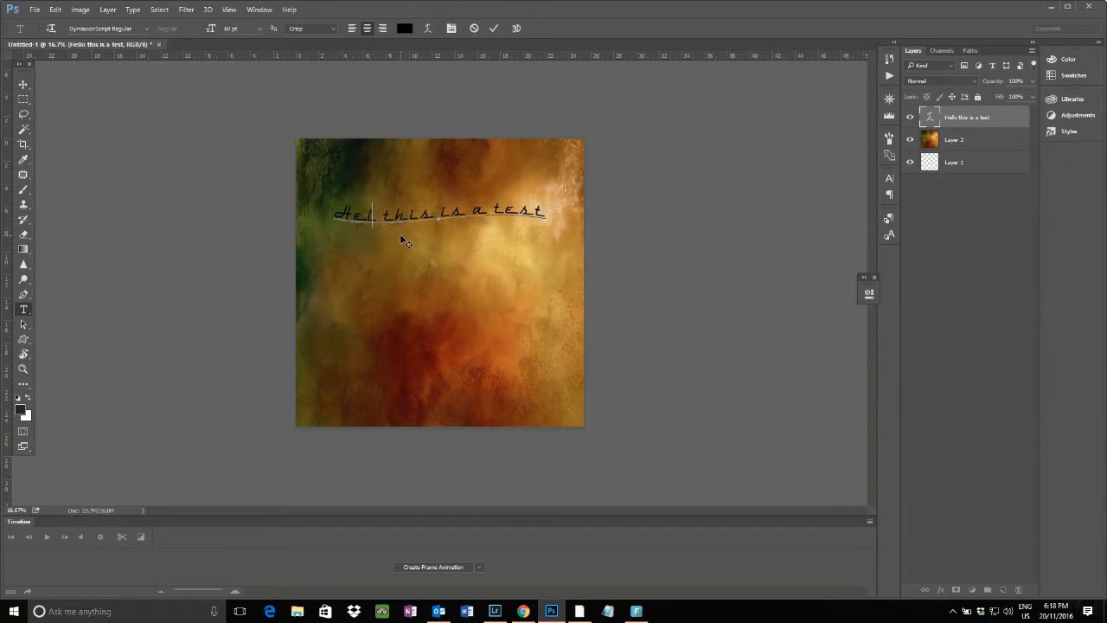
type("i")
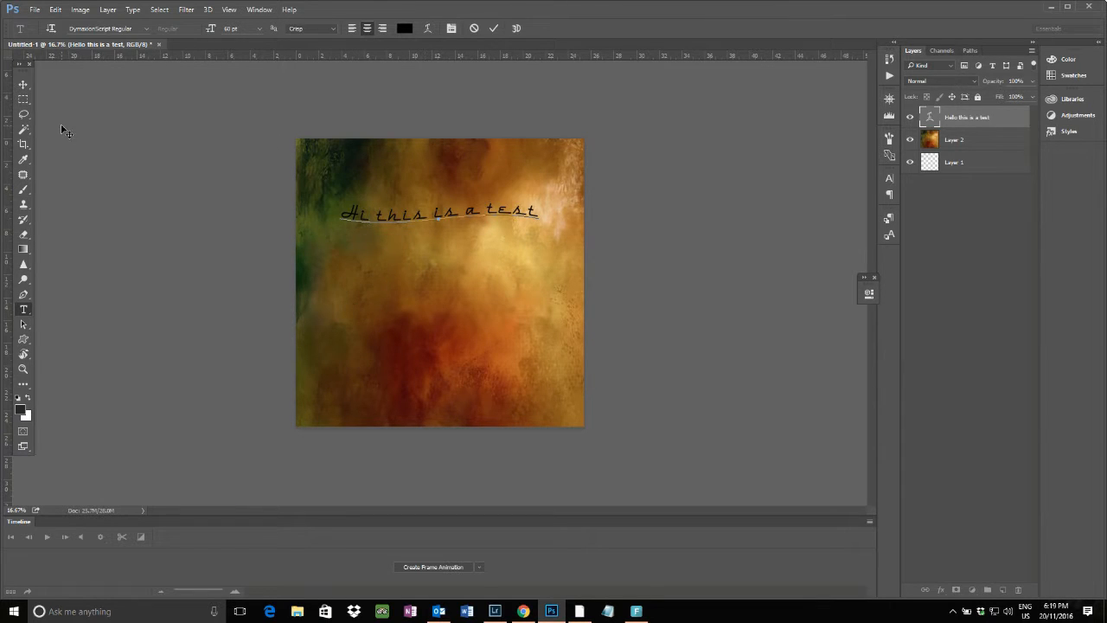
Step: Begin saving the document as Untitled-1 in the Pictures folder in Photoshop format, reviewing the available file types
left_click(33, 10)
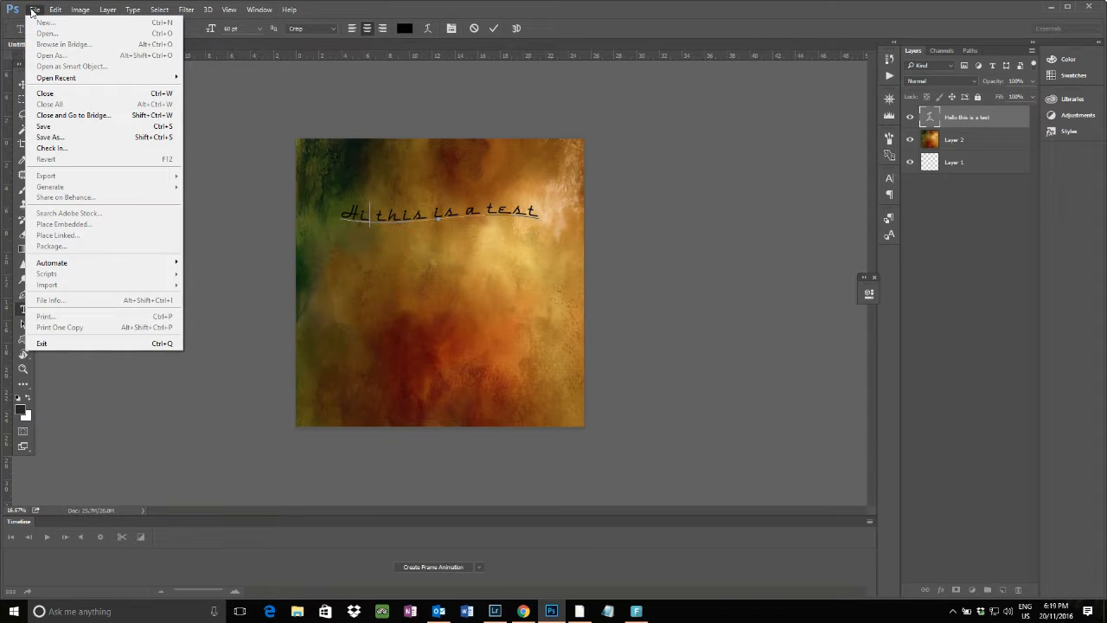
left_click(50, 137)
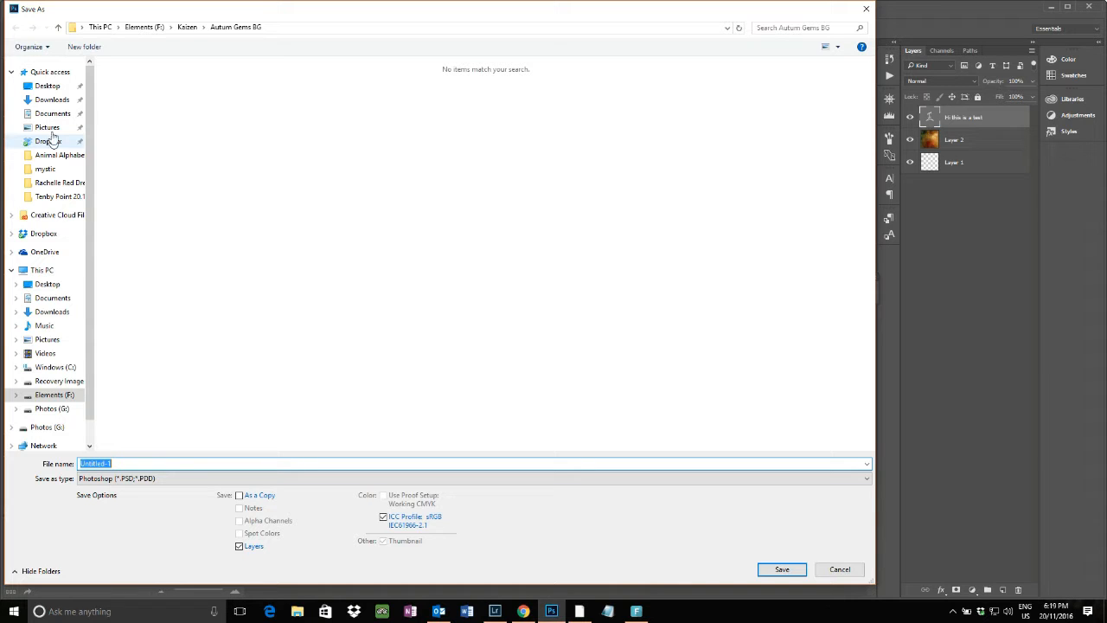
left_click(48, 128)
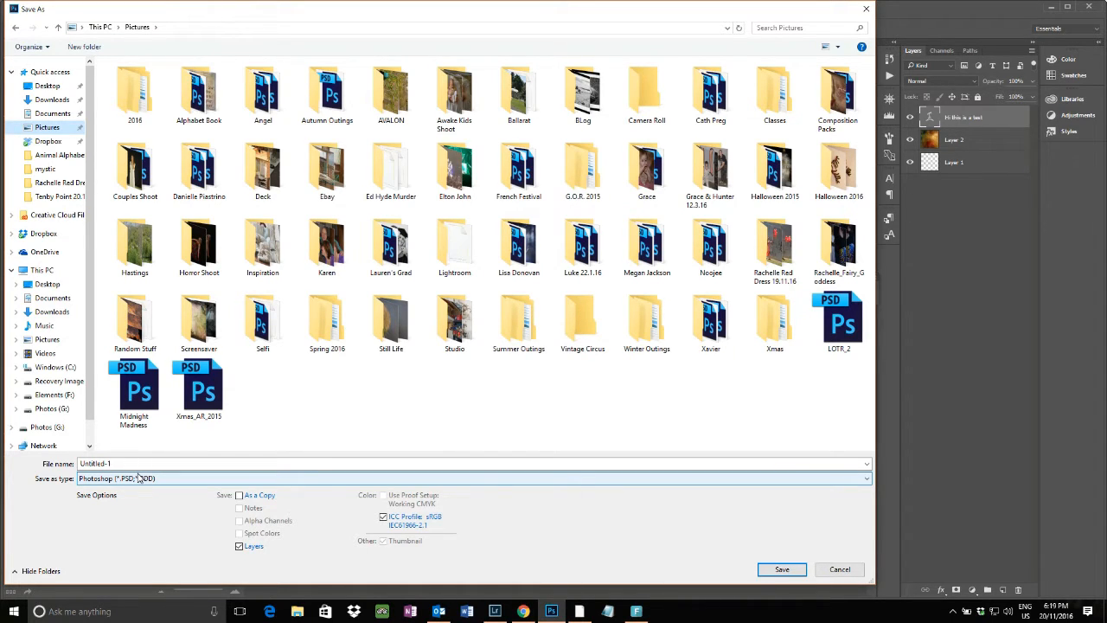
left_click(106, 463)
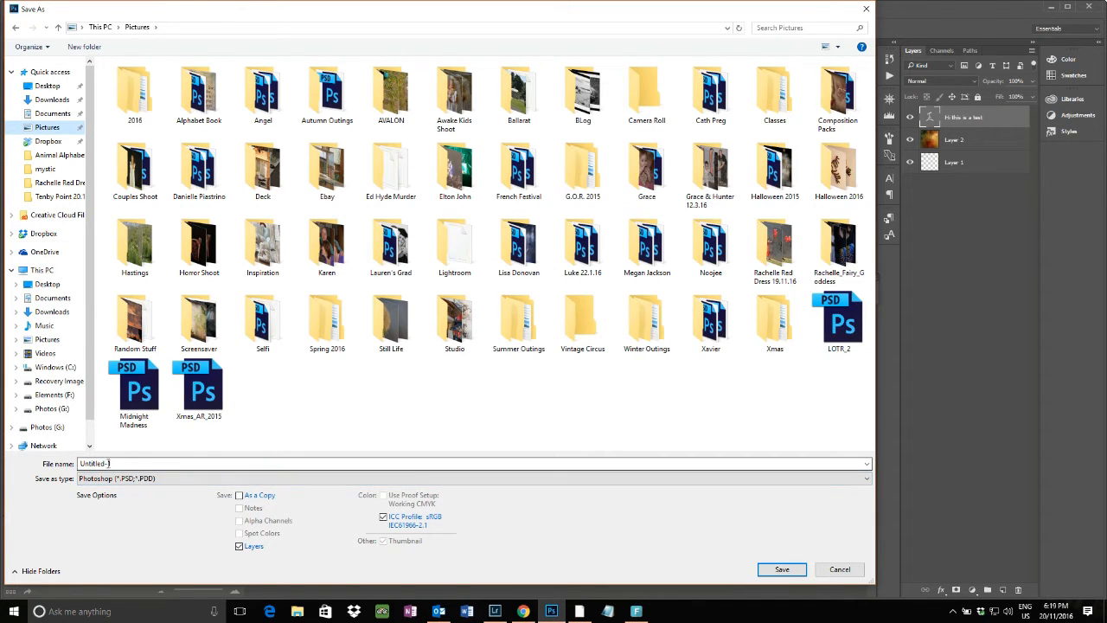
left_click(859, 481)
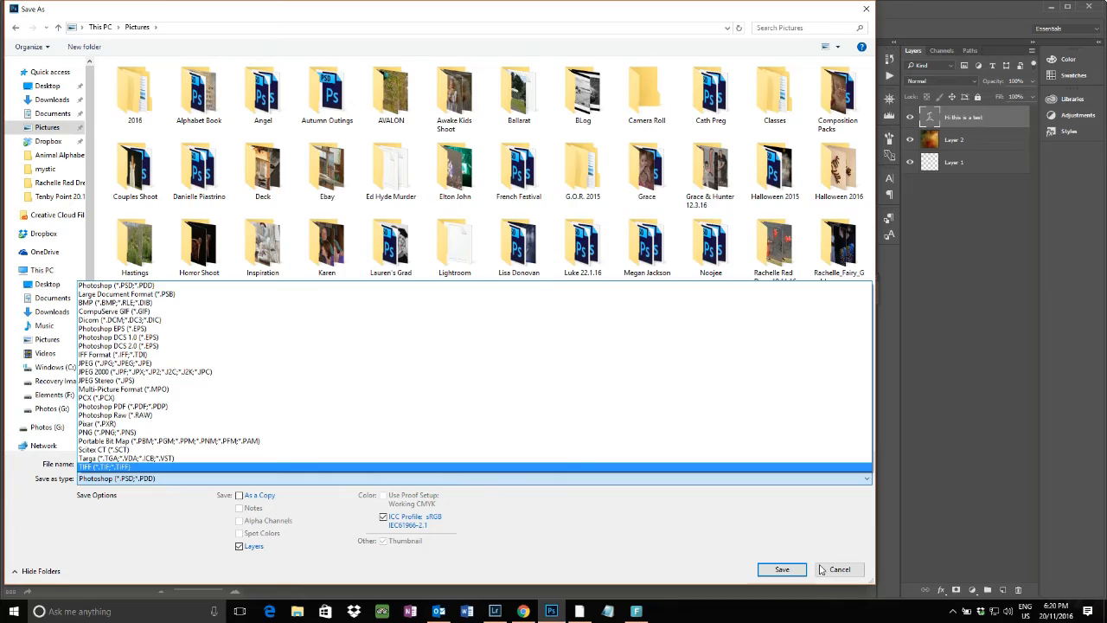
left_click(822, 569)
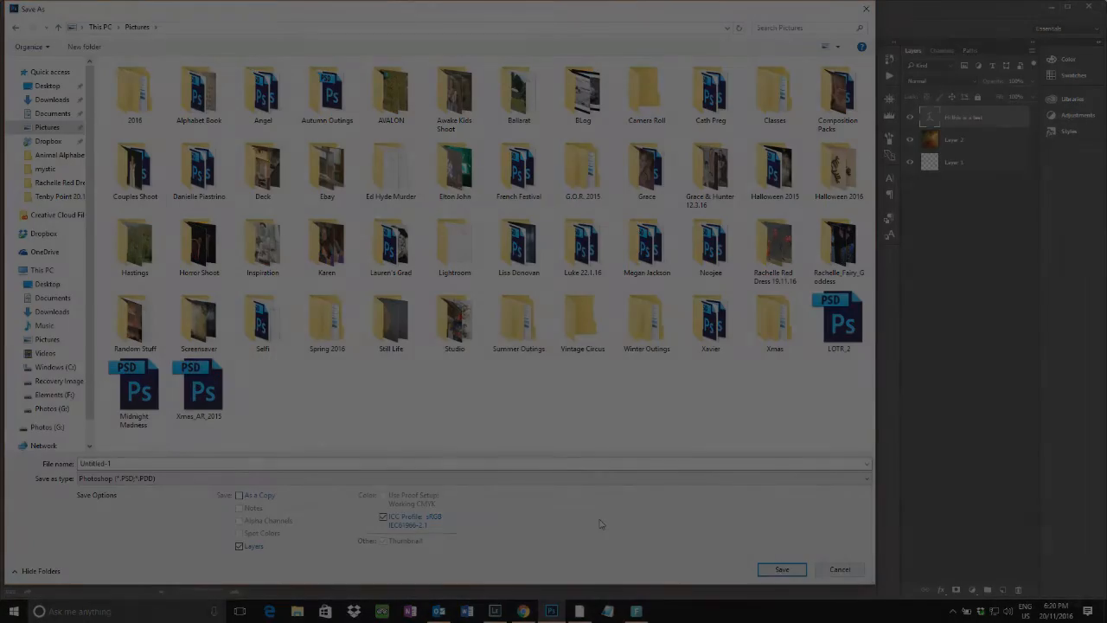